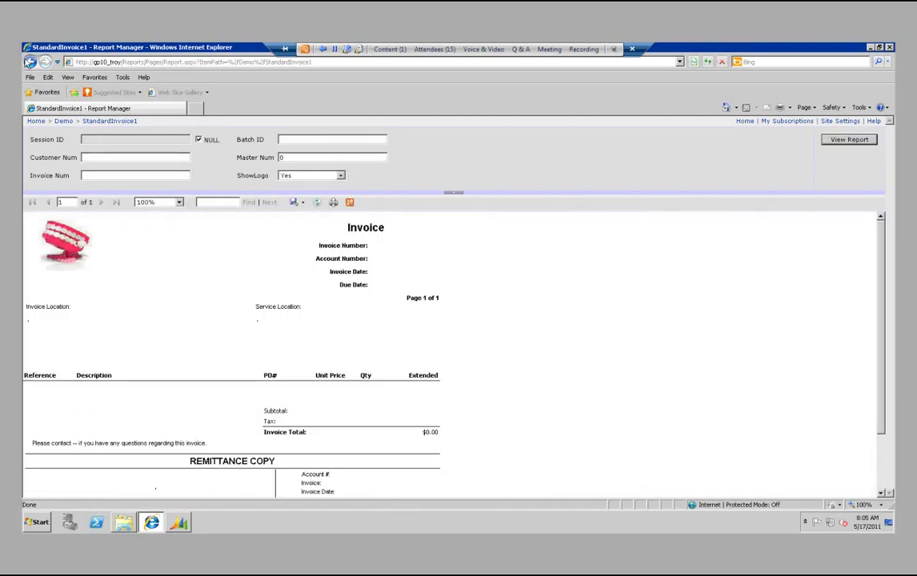
# View the StandardInvoice2 report from the Demo folder and return to the report Home folder
pyautogui.click(30, 63)
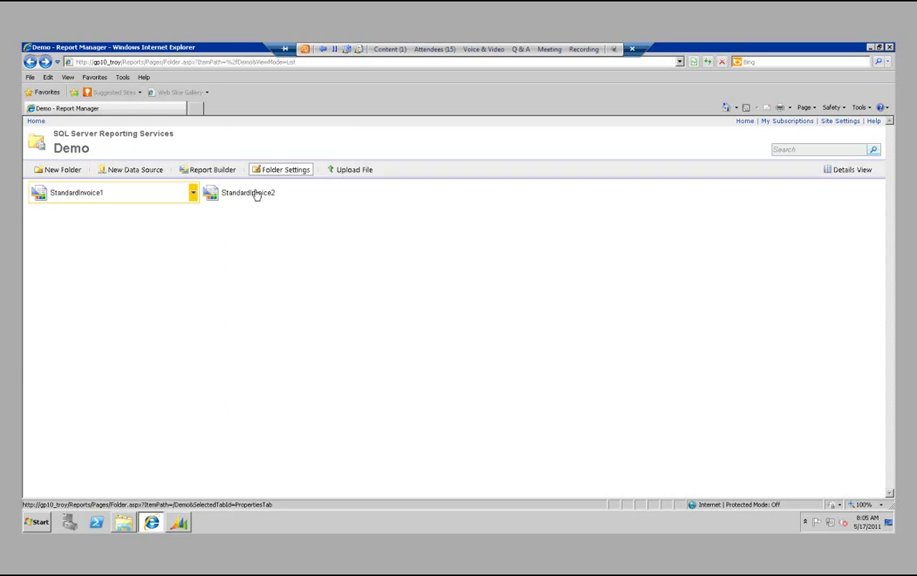
pyautogui.click(236, 214)
pyautogui.click(845, 143)
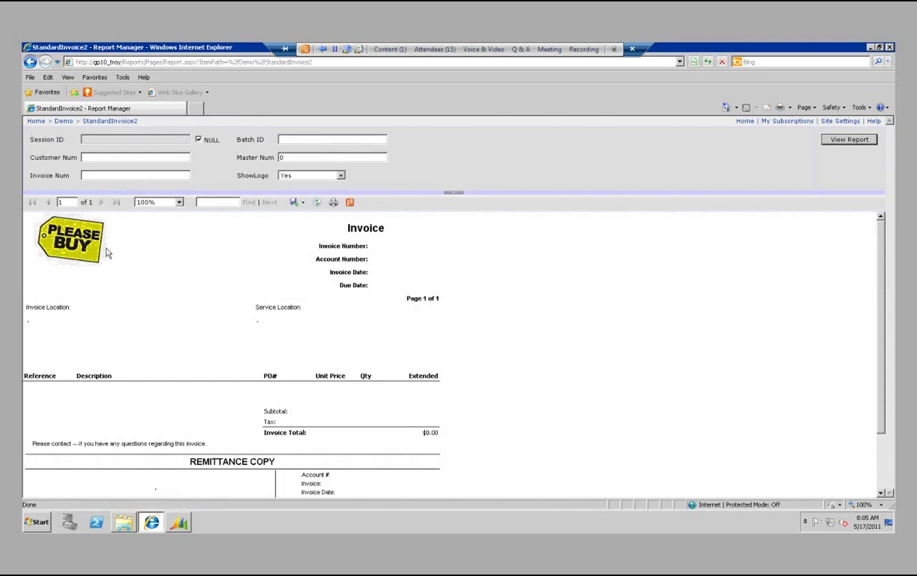
pyautogui.click(31, 62)
pyautogui.click(30, 61)
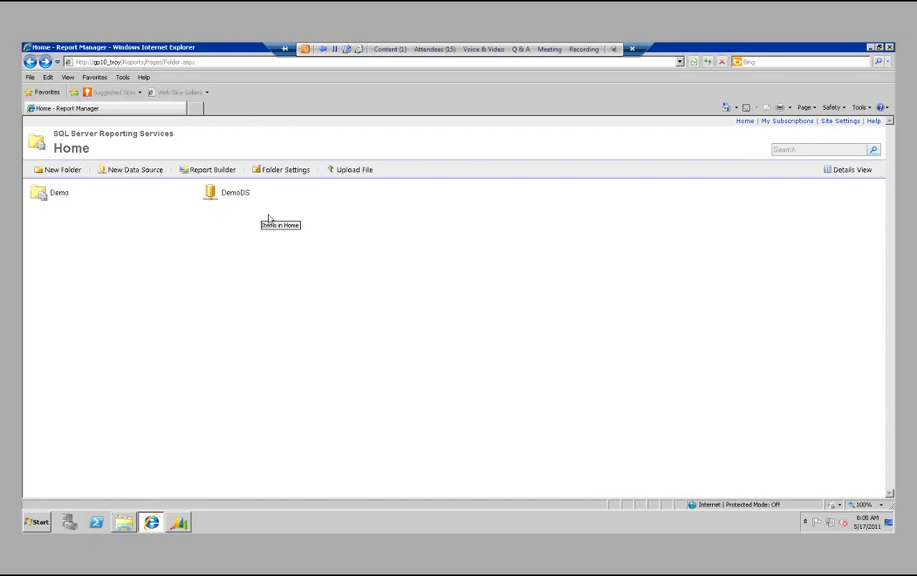
# Switch to Microsoft Dynamics GP and bring up the first customer record in Customer Maintenance
pyautogui.click(178, 524)
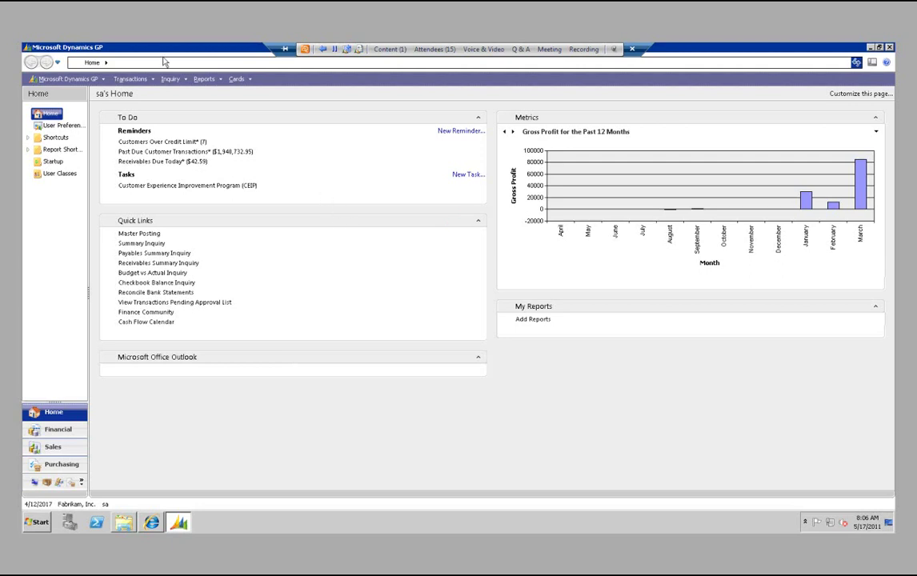
pyautogui.click(237, 80)
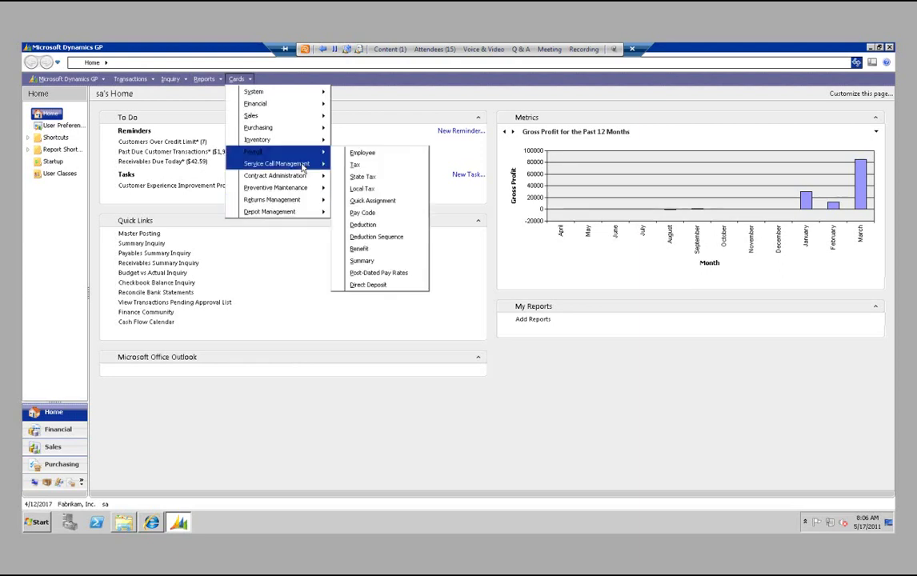
pyautogui.moveTo(280, 120)
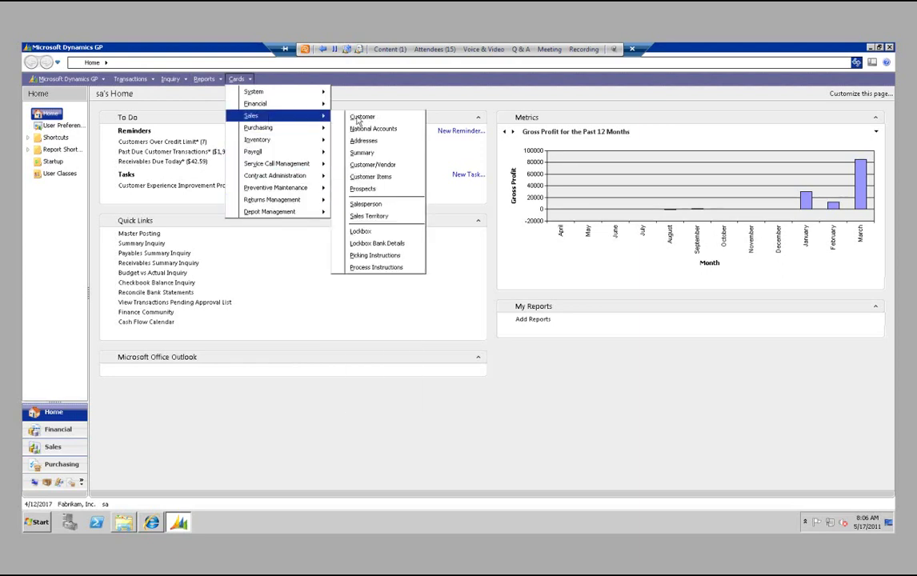
pyautogui.click(361, 117)
pyautogui.click(102, 387)
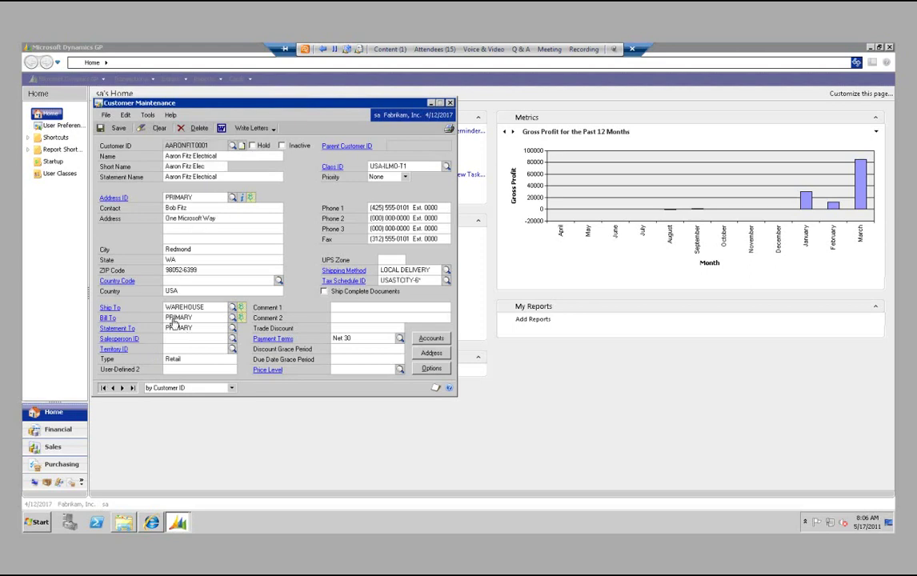
# Open the Customer Address Invoice Format settings for the bill-to address of Aaron Fitz Electrical
pyautogui.click(109, 320)
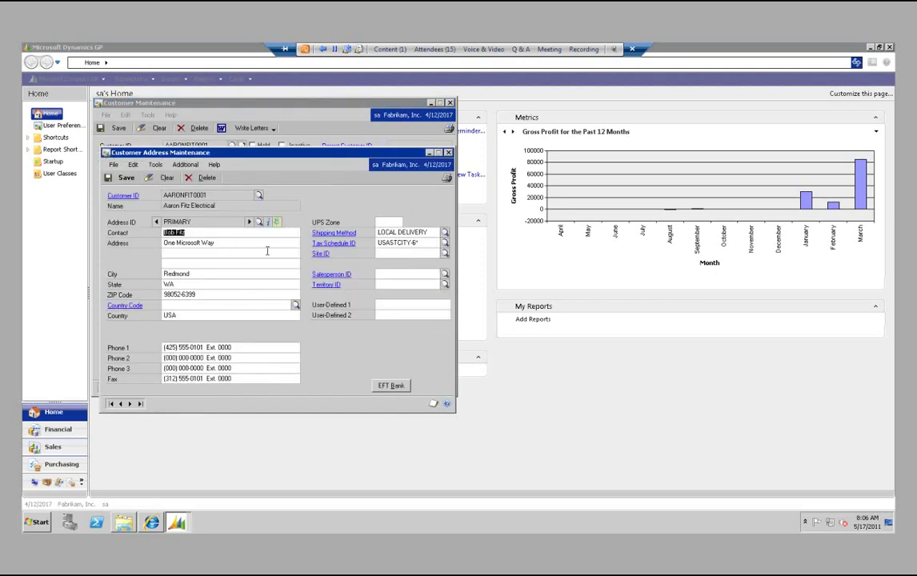
pyautogui.click(184, 164)
pyautogui.click(224, 201)
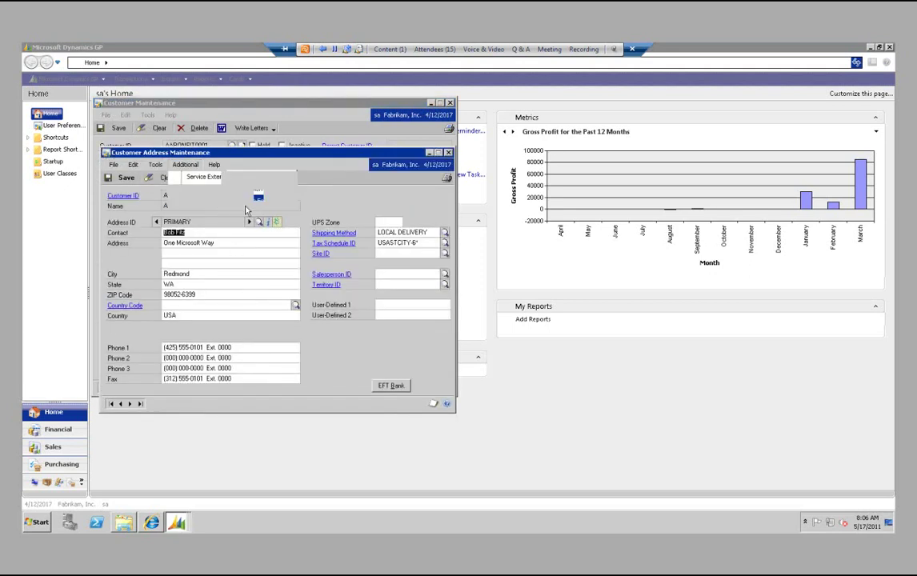
pyautogui.moveTo(172, 49); pyautogui.dragTo(421, 153)
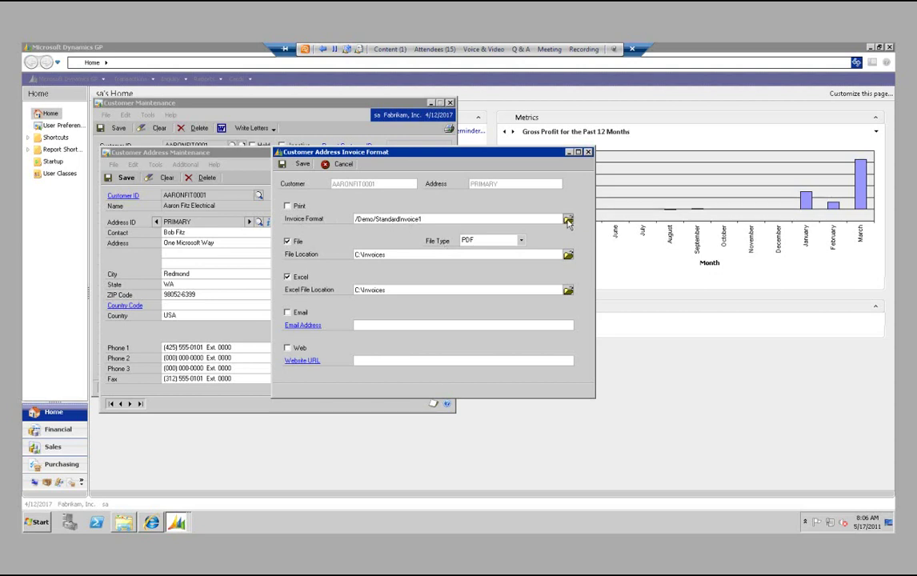
# Examine the reports available as invoice format and the file type choices without changing either setting
pyautogui.click(569, 221)
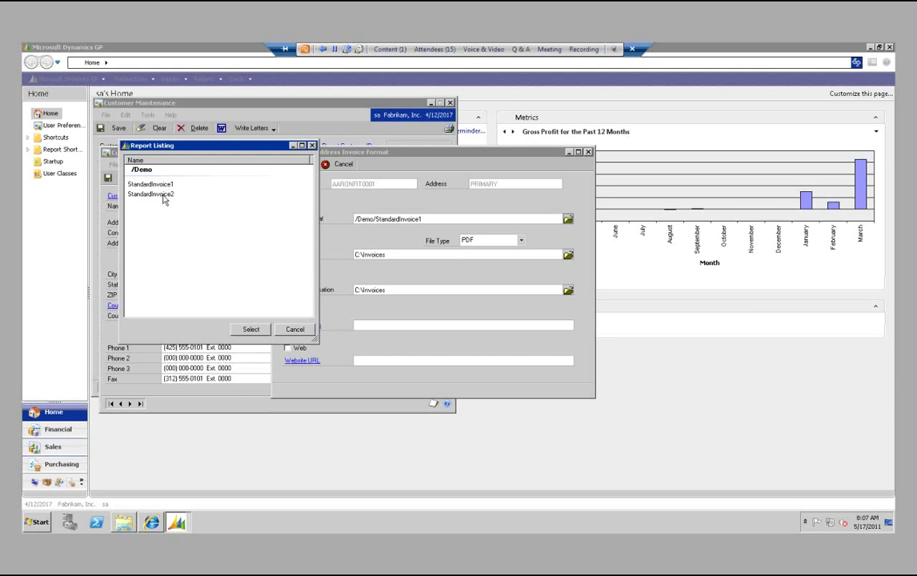
pyautogui.click(296, 329)
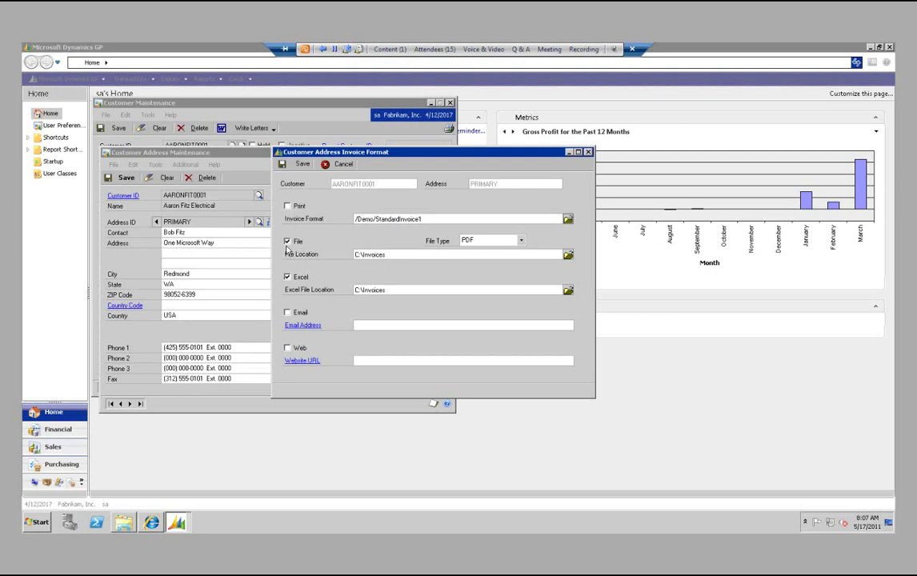
pyautogui.click(521, 241)
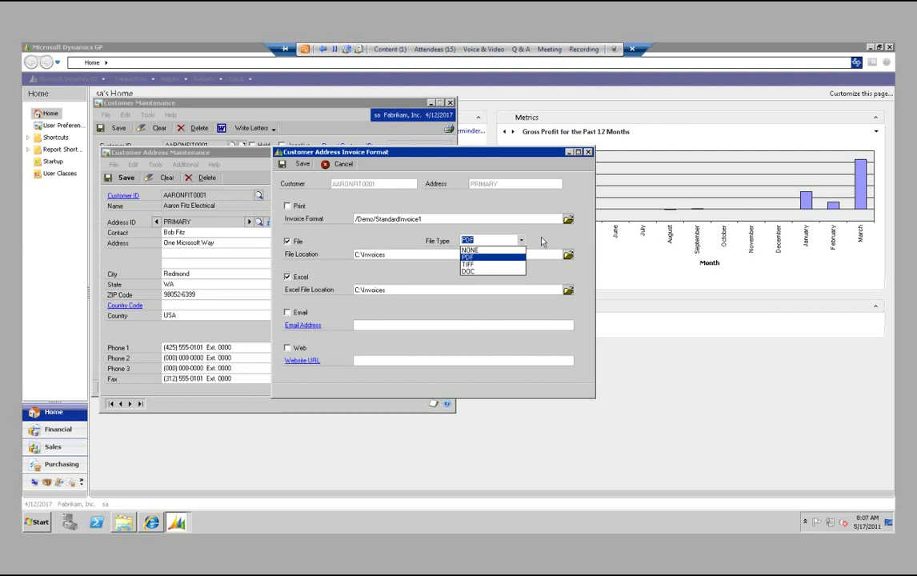
pyautogui.click(541, 241)
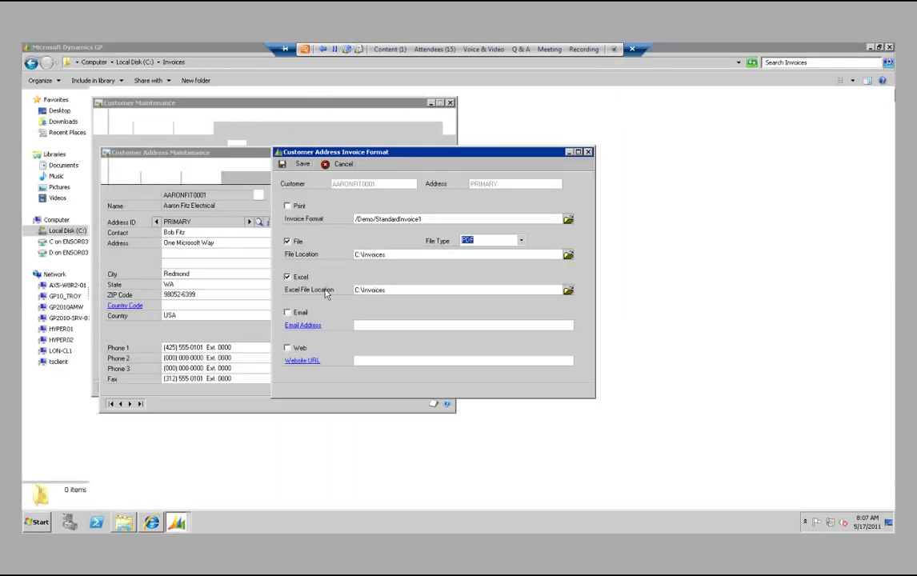
pyautogui.click(326, 294)
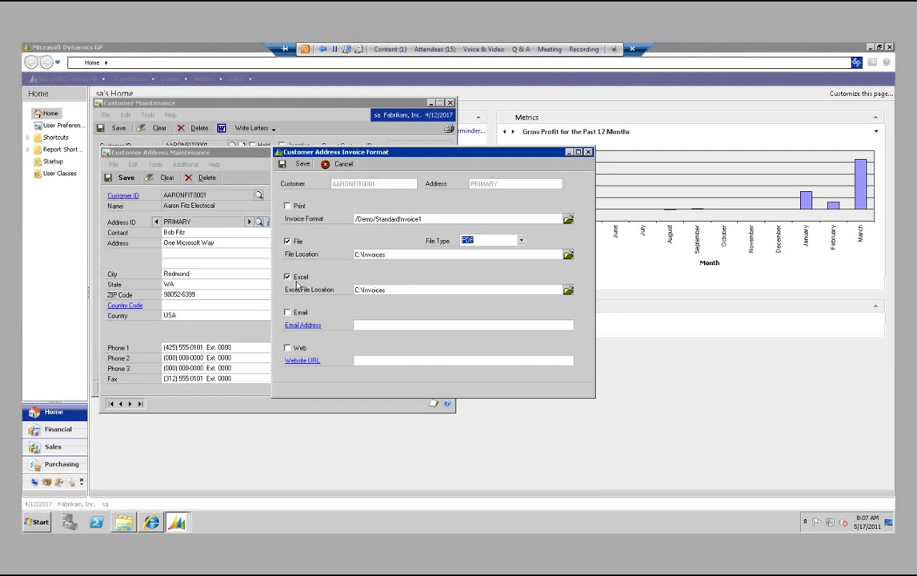
# Toggle the Excel output option, choose PDF as the file type, and save the invoice format before closing the address record
pyautogui.click(287, 277)
pyautogui.click(519, 240)
pyautogui.click(472, 257)
pyautogui.click(301, 165)
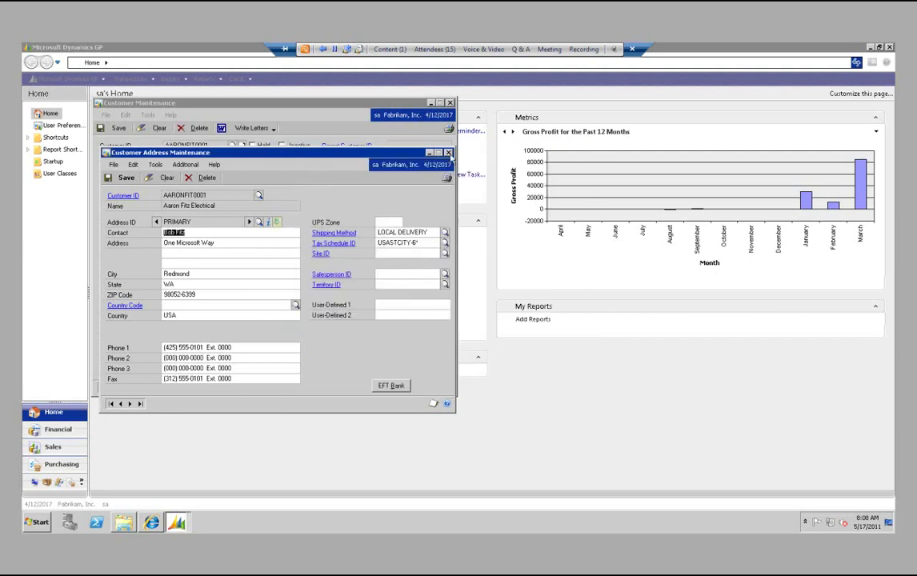
pyautogui.click(449, 153)
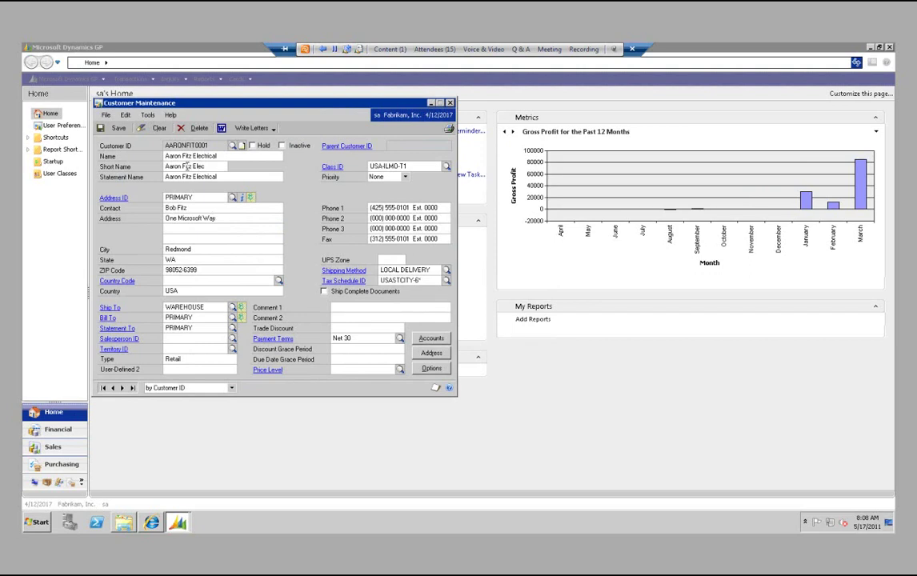
# Advance to the Advanced Paper Co. customer record and open the invoice format settings of its bill-to address
pyautogui.click(122, 389)
pyautogui.click(122, 388)
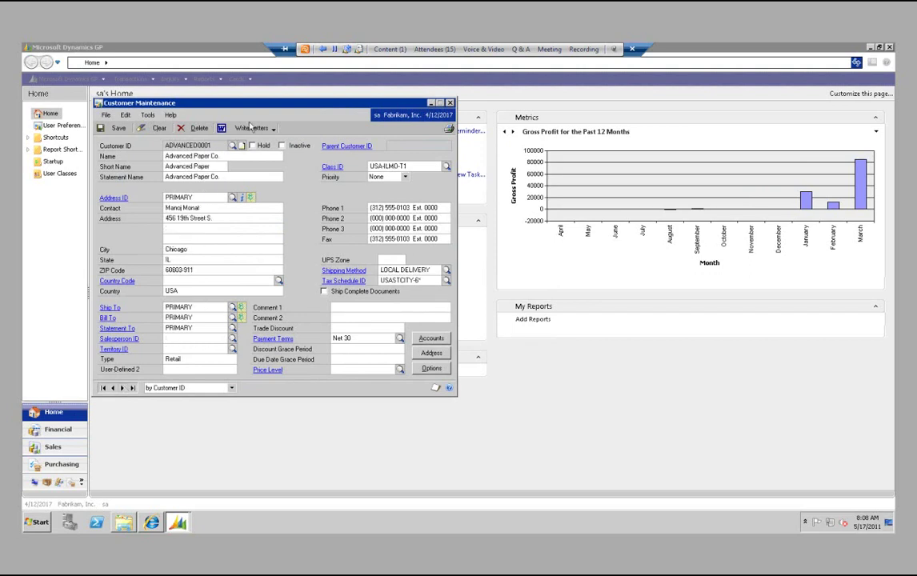
pyautogui.click(109, 318)
pyautogui.click(186, 166)
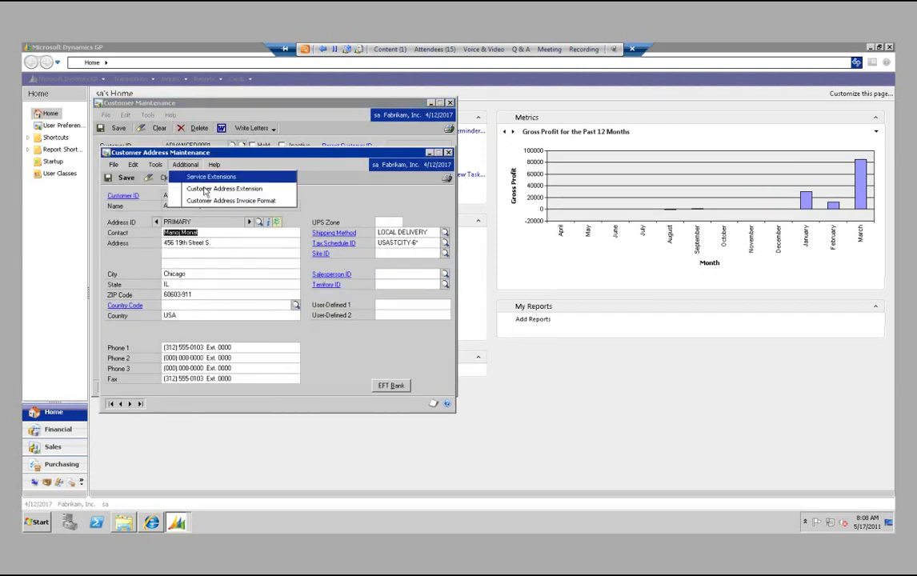
pyautogui.click(222, 202)
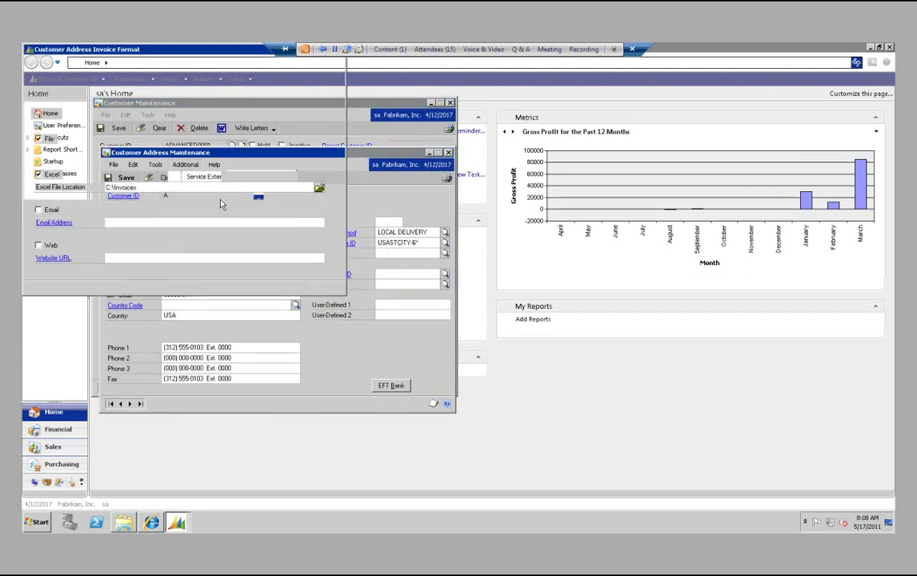
pyautogui.moveTo(192, 56); pyautogui.dragTo(395, 182)
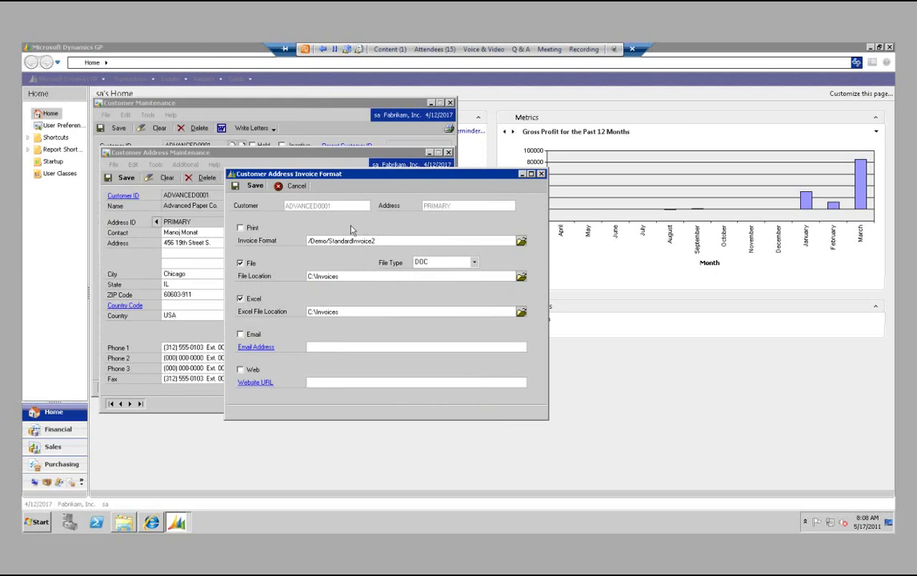
# Save the invoice format, address and customer record of Advanced Paper Co., and close Customer Maintenance
pyautogui.click(255, 186)
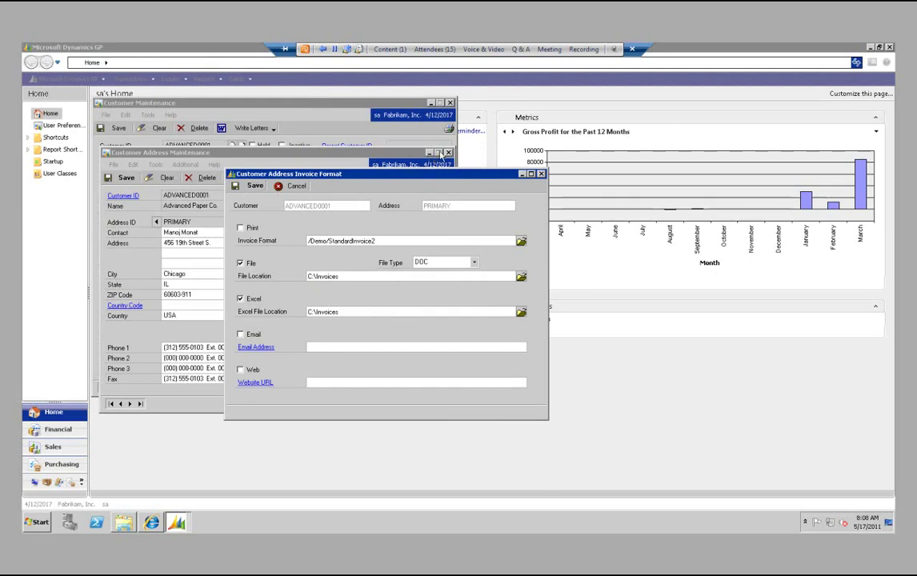
pyautogui.click(121, 178)
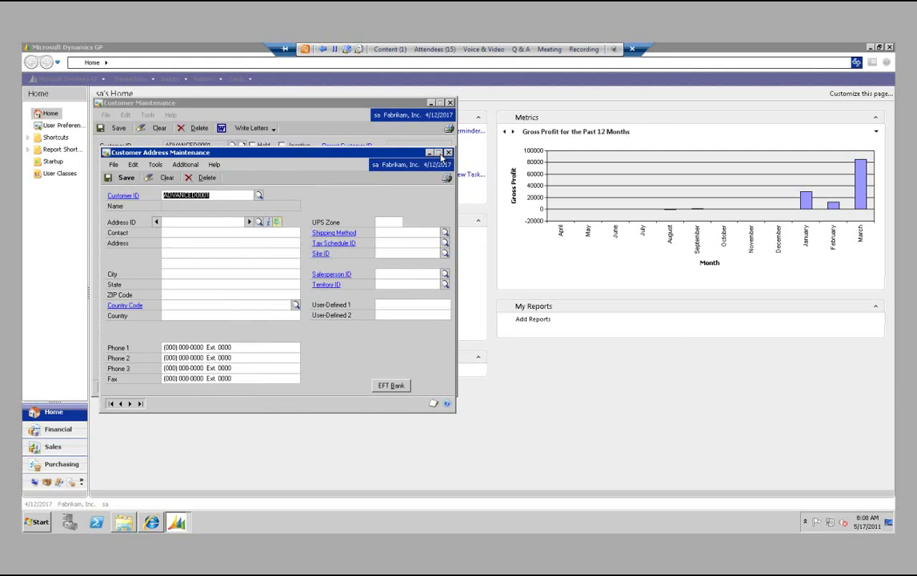
pyautogui.click(447, 153)
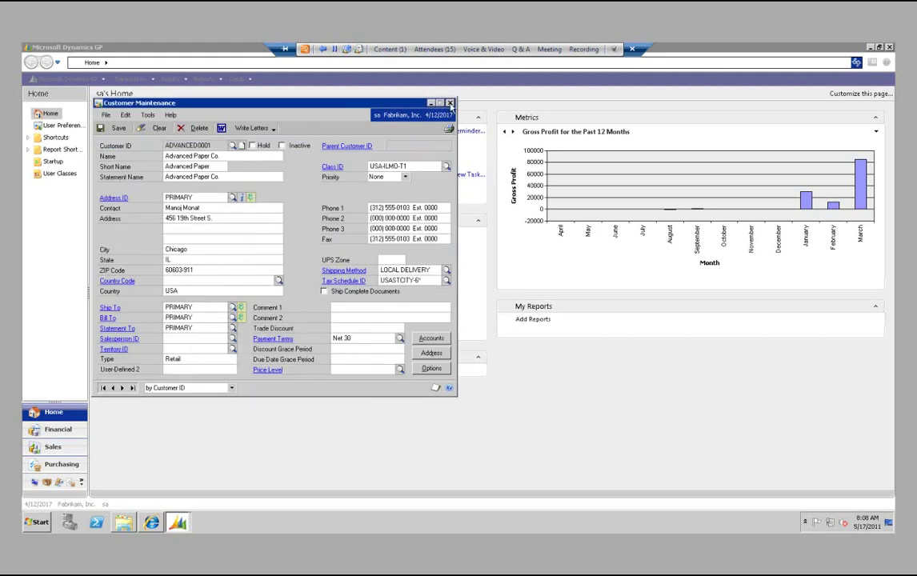
pyautogui.click(113, 128)
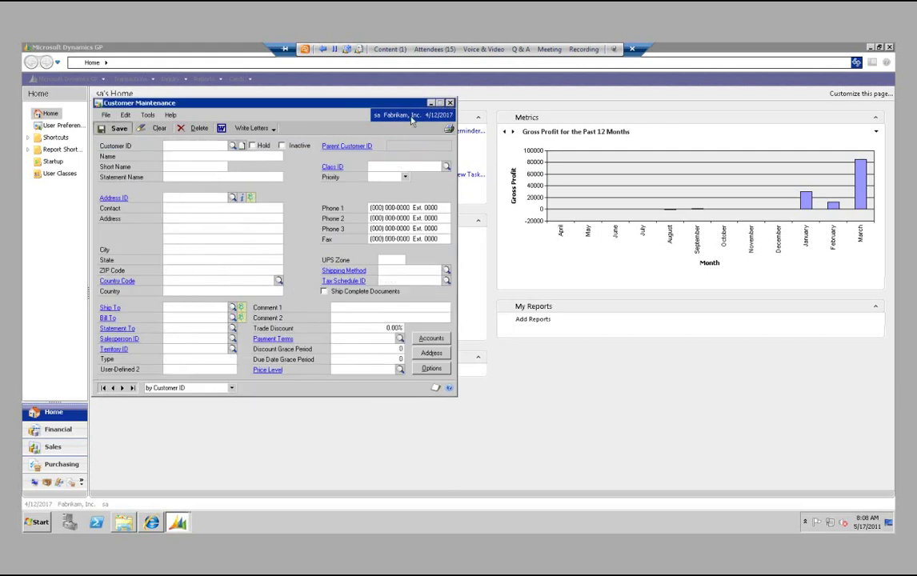
pyautogui.click(450, 104)
# Open the sales Invoice Distribution window and move it to the middle of the workspace
pyautogui.click(130, 79)
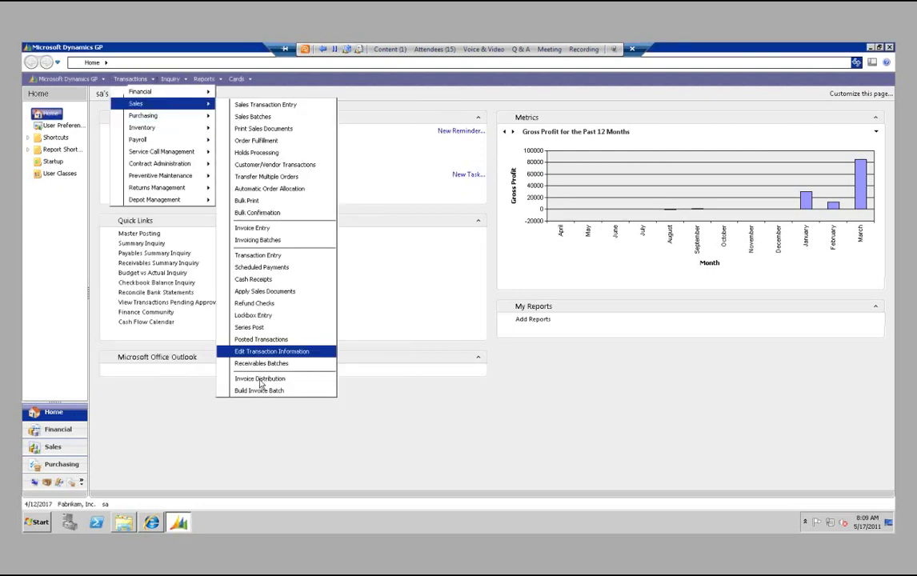
pyautogui.click(262, 376)
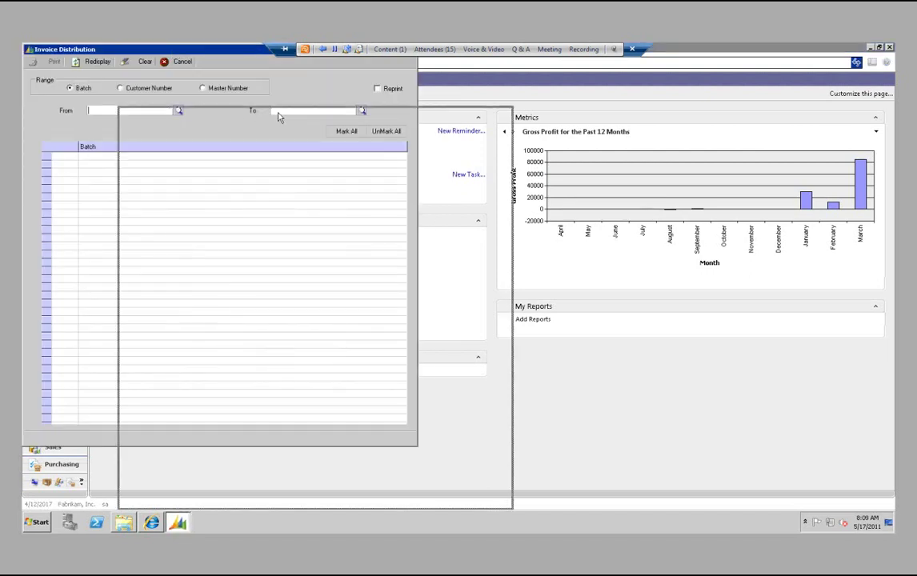
pyautogui.moveTo(280, 117); pyautogui.dragTo(279, 117)
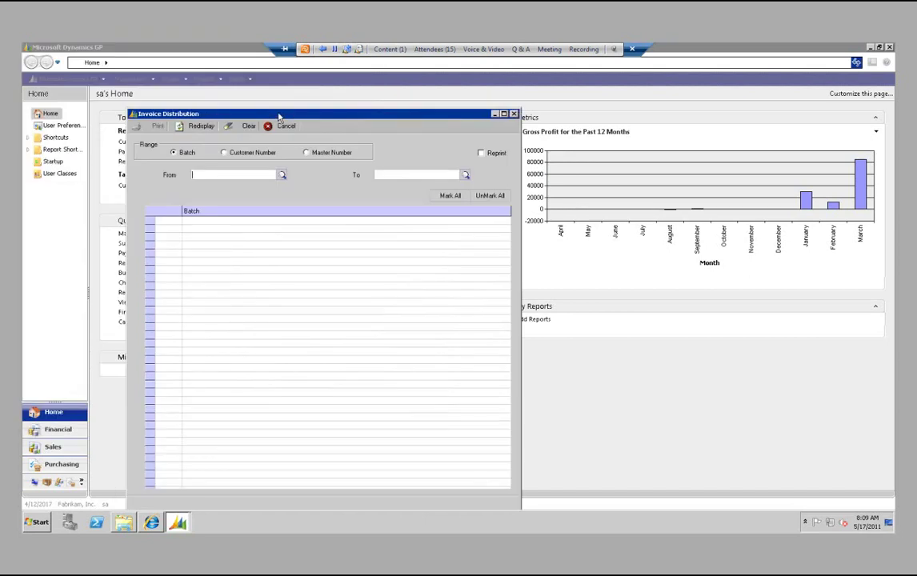
pyautogui.moveTo(287, 111); pyautogui.dragTo(296, 97)
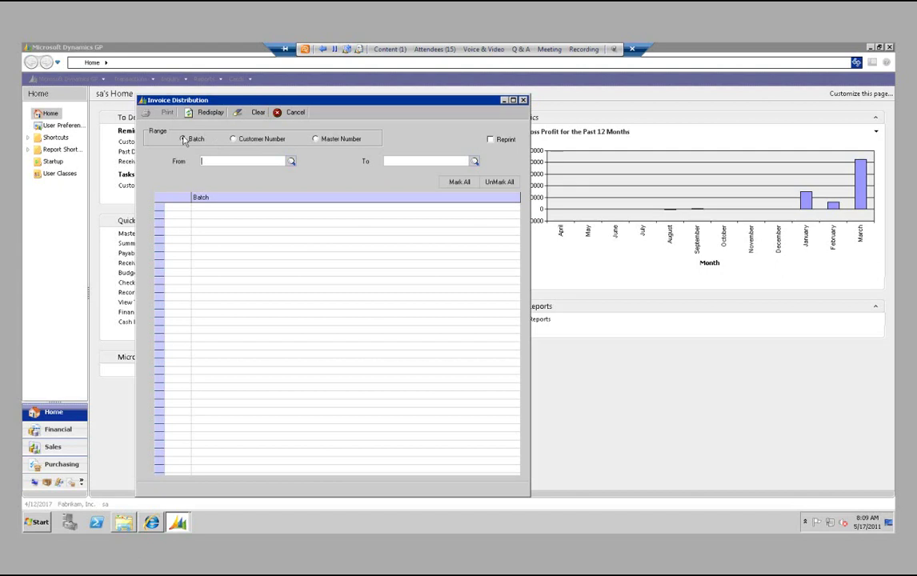
# Look up the batch numbers available for the start of the range, then leave the lookup without choosing a batch
pyautogui.click(292, 163)
pyautogui.moveTo(176, 64); pyautogui.dragTo(244, 94)
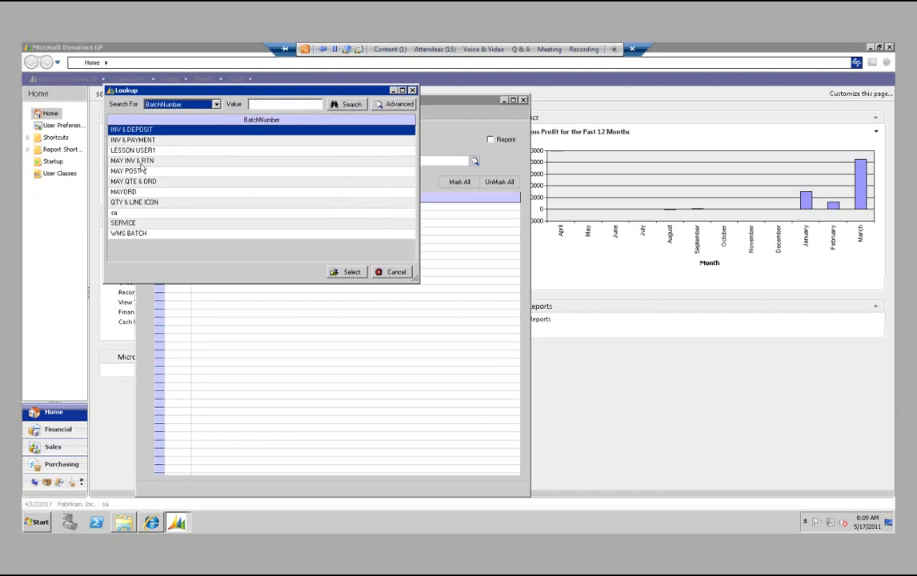
pyautogui.click(158, 163)
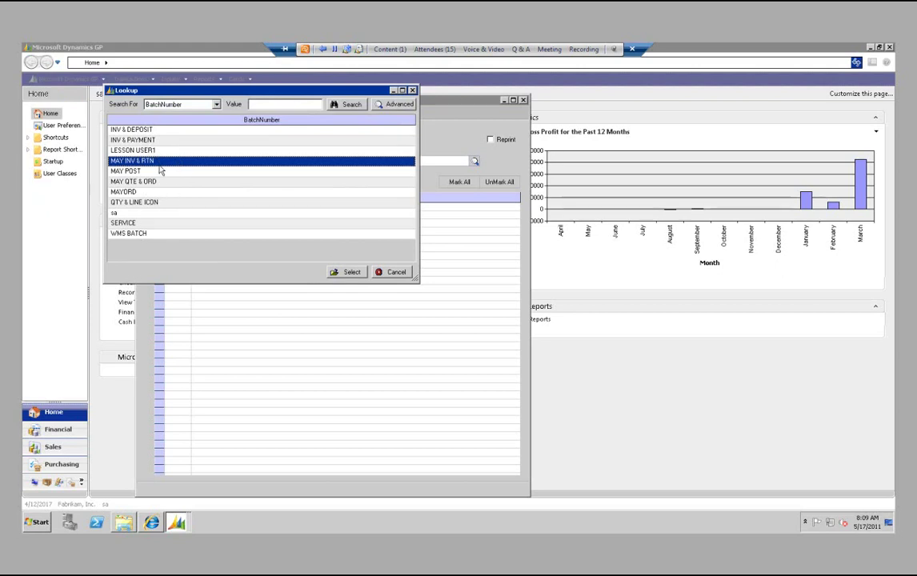
pyautogui.click(393, 272)
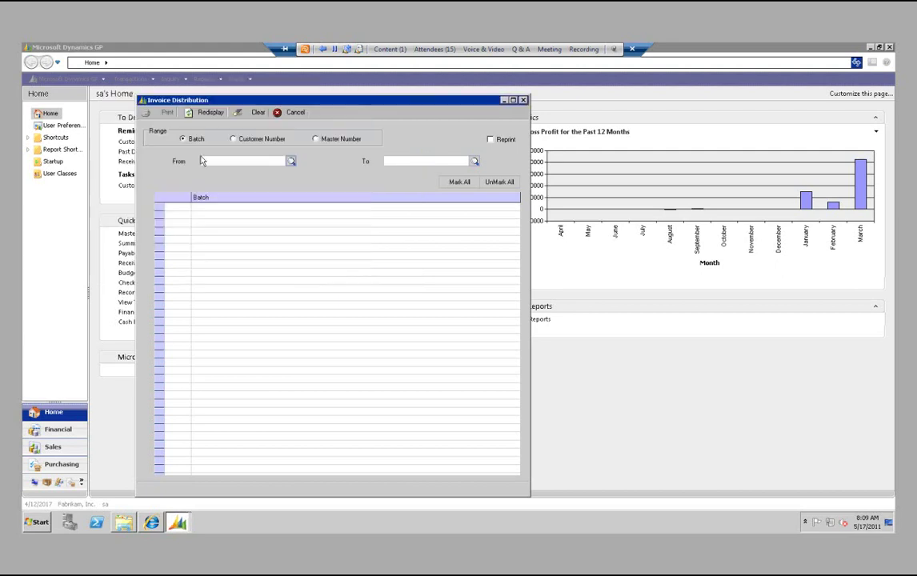
# Enable Reprint, set the batch range to TEST, and redisplay the list of batches
pyautogui.click(505, 141)
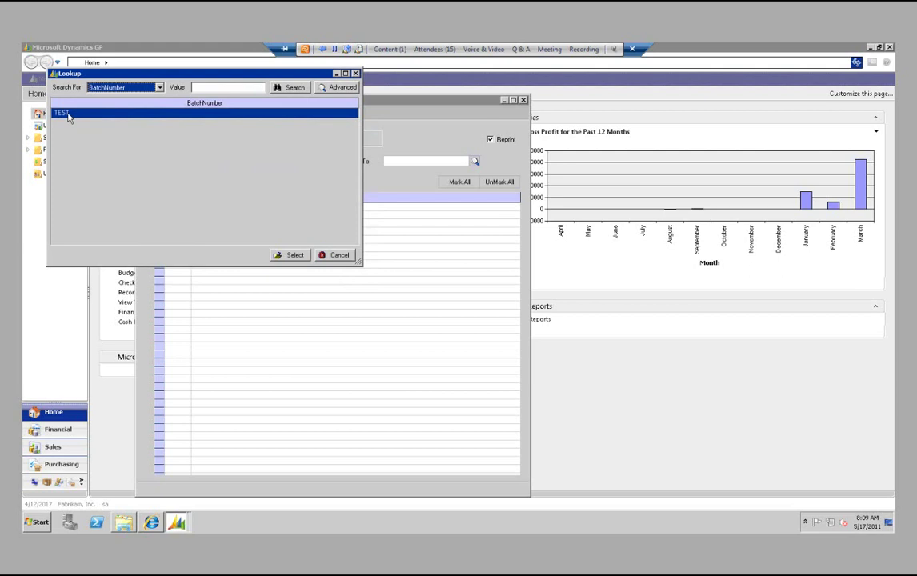
pyautogui.doubleClick(69, 117)
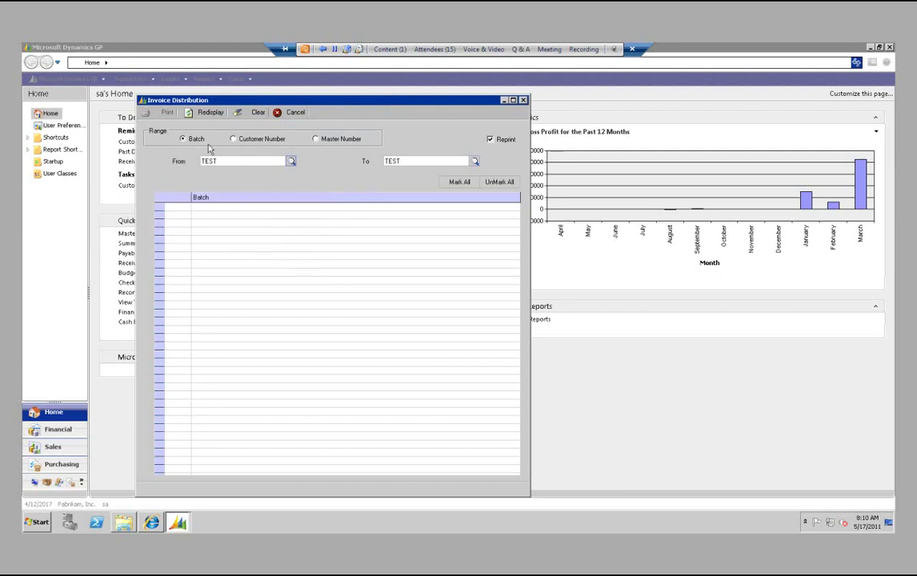
pyautogui.click(208, 112)
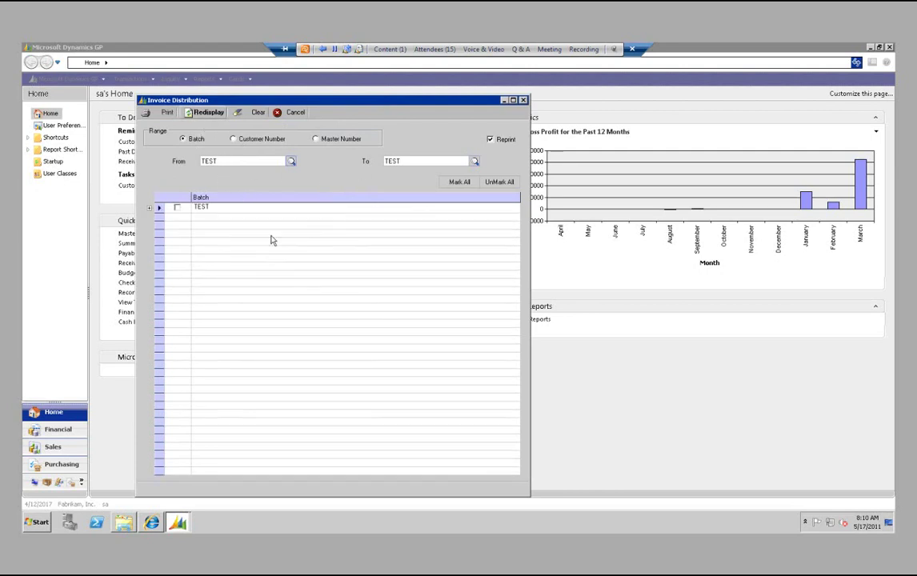
# Expand batch TEST down to the invoice numbers of Aaron Fitz Electrical and Advanced Paper Co
pyautogui.click(149, 207)
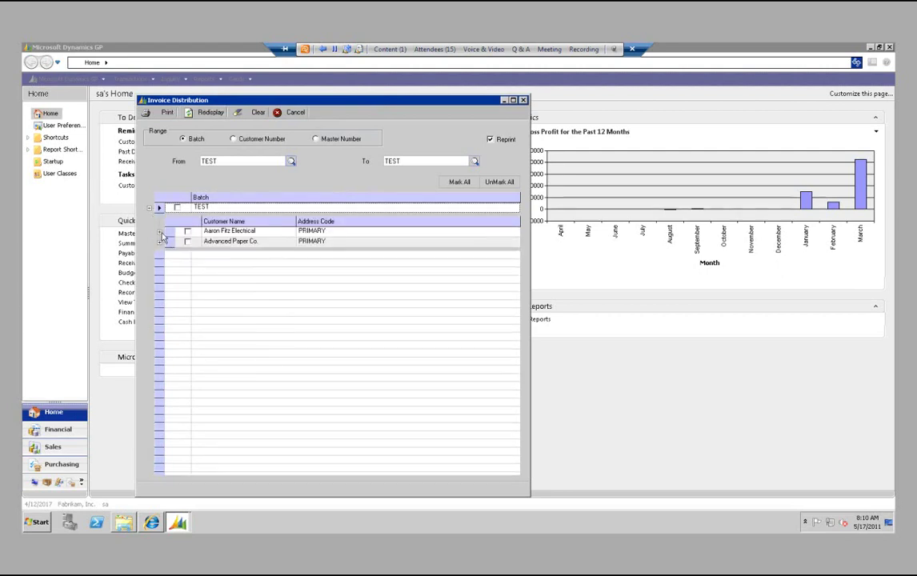
pyautogui.click(159, 232)
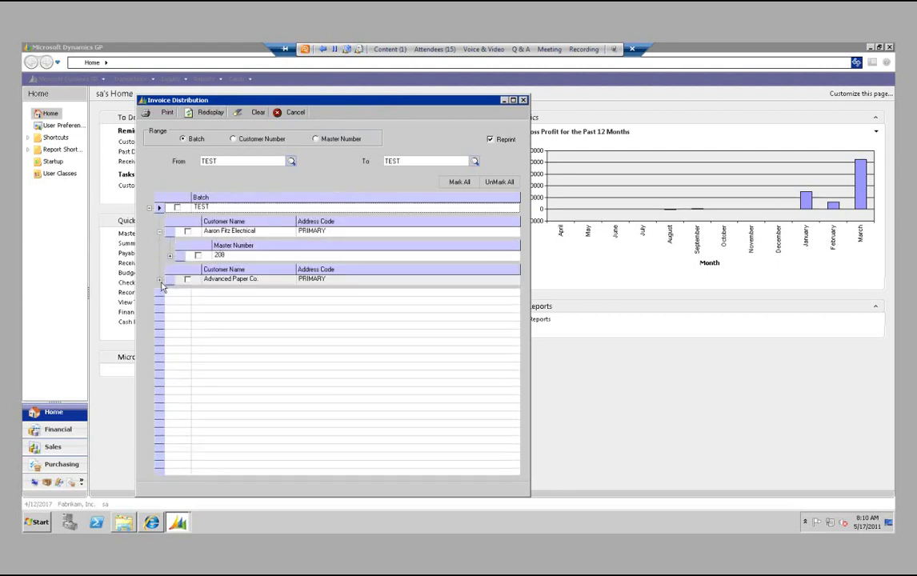
pyautogui.click(159, 281)
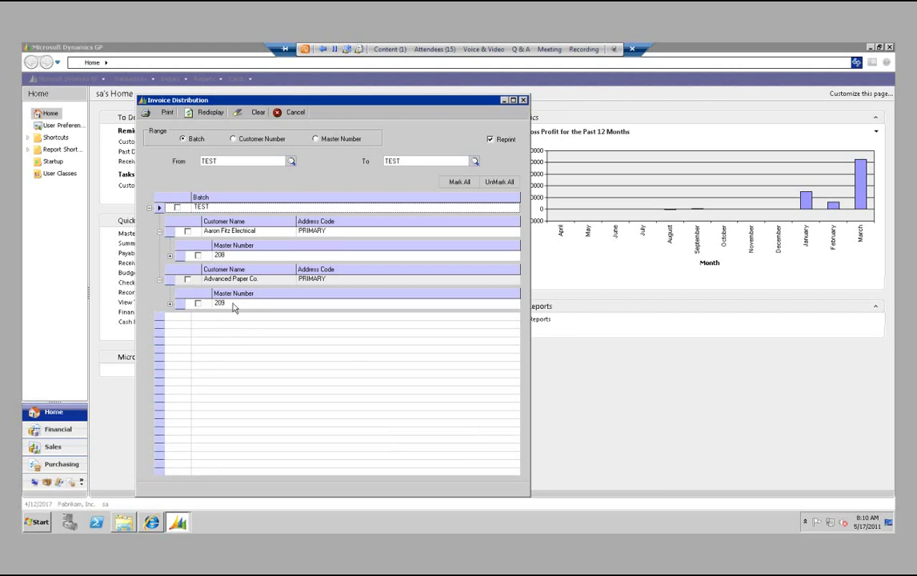
pyautogui.click(170, 304)
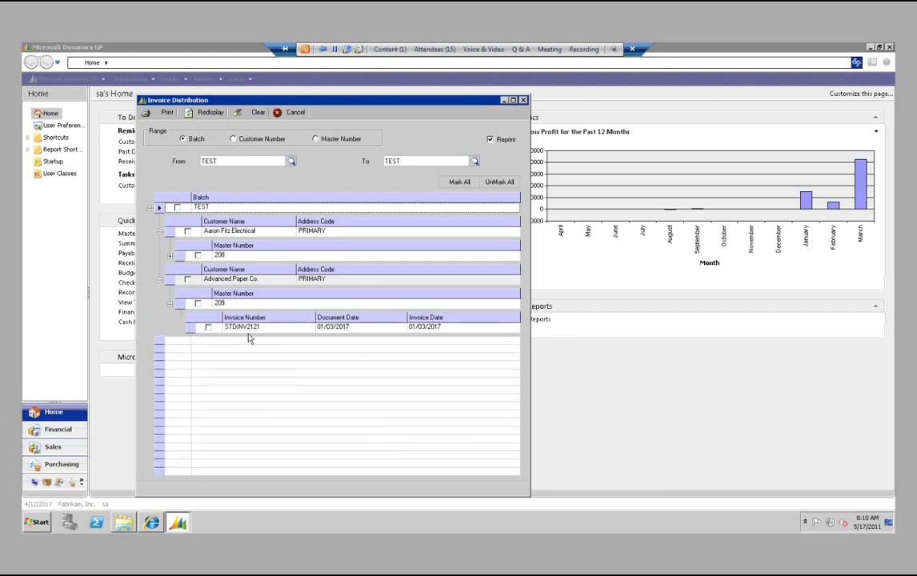
pyautogui.click(169, 256)
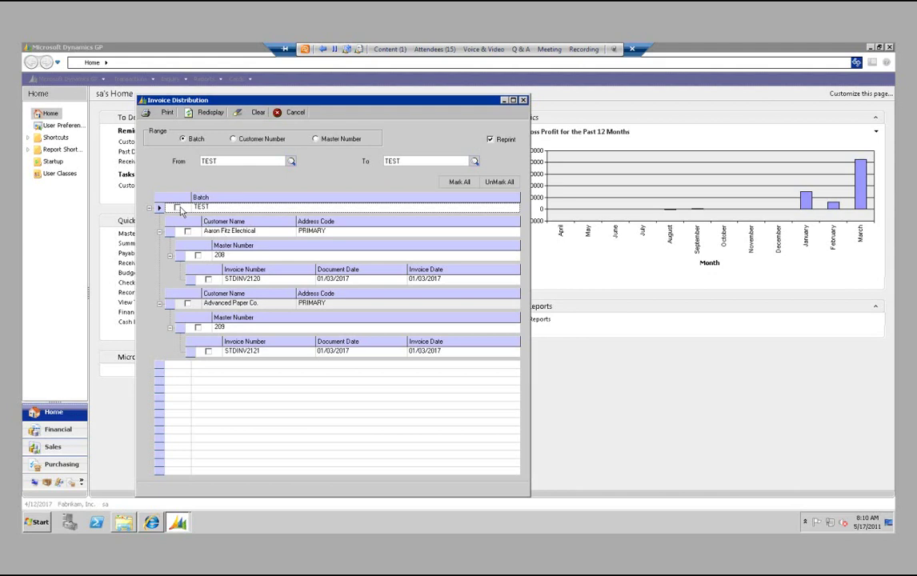
# Mark the whole TEST batch for distribution, print its invoices, and acknowledge the completion notice
pyautogui.click(178, 208)
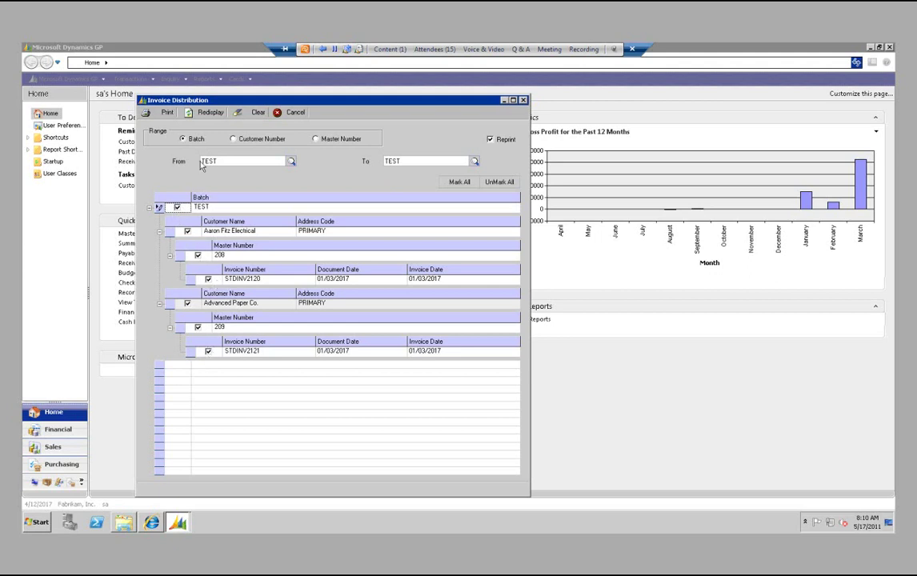
pyautogui.click(169, 114)
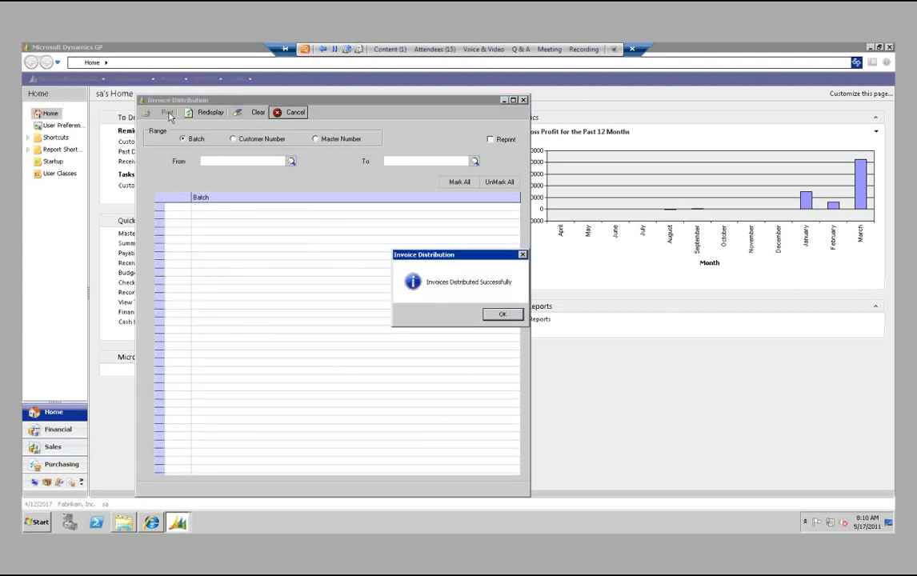
pyautogui.click(504, 313)
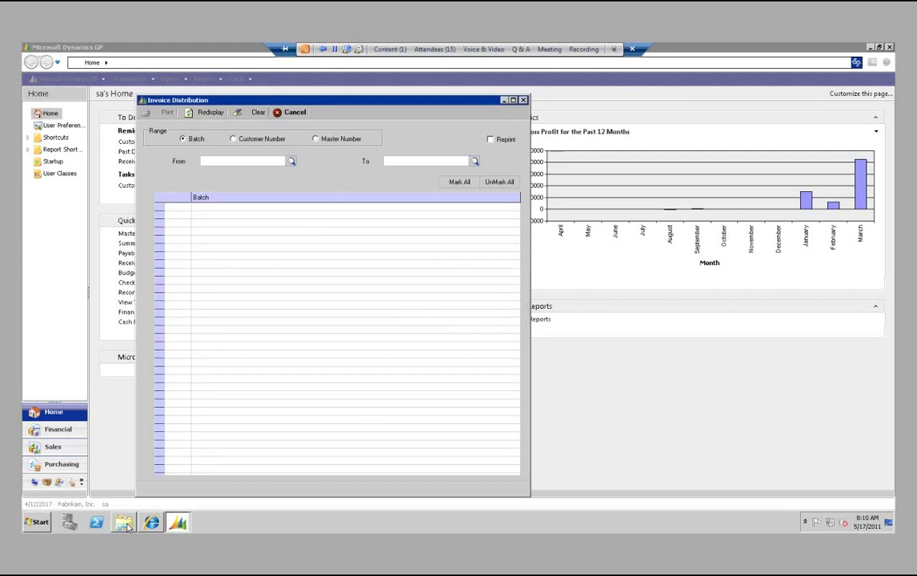
# Switch to Windows Explorer and widen the Name column of the C:\Invoices folder to examine the distributed files
pyautogui.click(123, 522)
pyautogui.moveTo(257, 95); pyautogui.dragTo(341, 96)
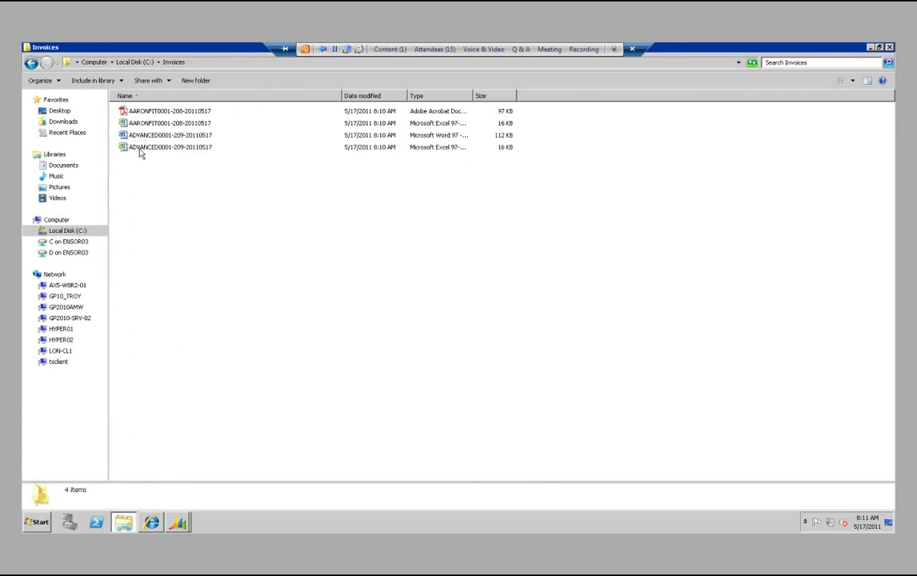
# Switch back to Dynamics GP, open Customer Maintenance, and browse to the Advanced Paper Co. record
pyautogui.click(181, 522)
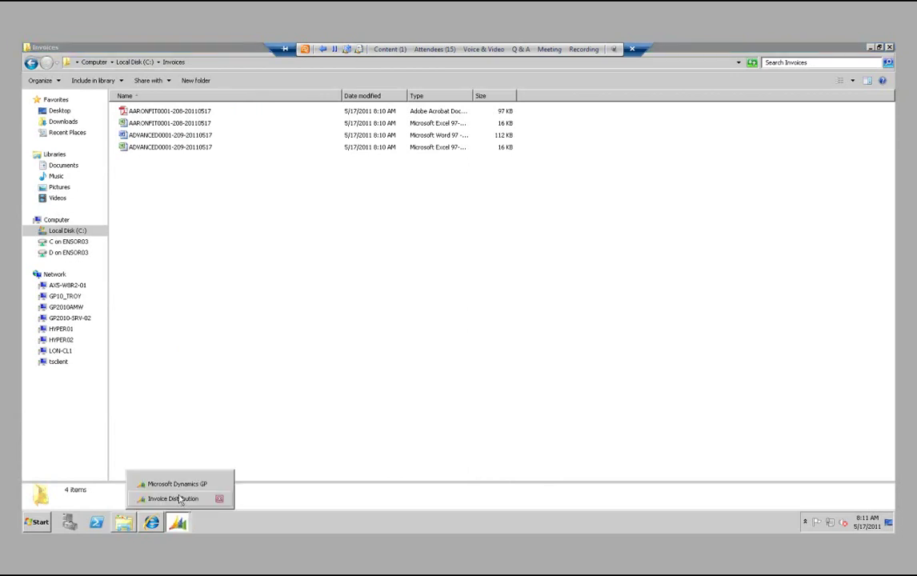
pyautogui.click(176, 484)
pyautogui.click(237, 79)
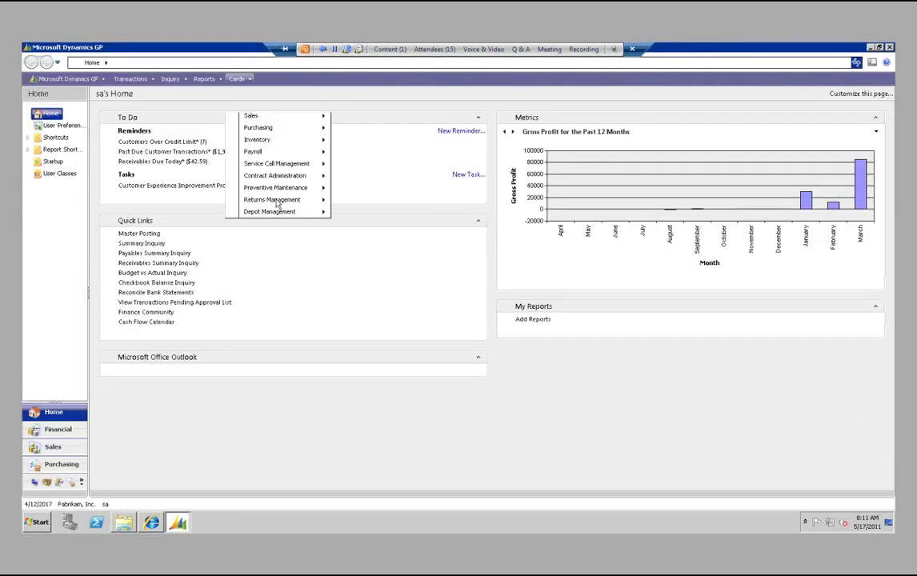
pyautogui.moveTo(266, 116)
pyautogui.click(362, 118)
pyautogui.click(122, 388)
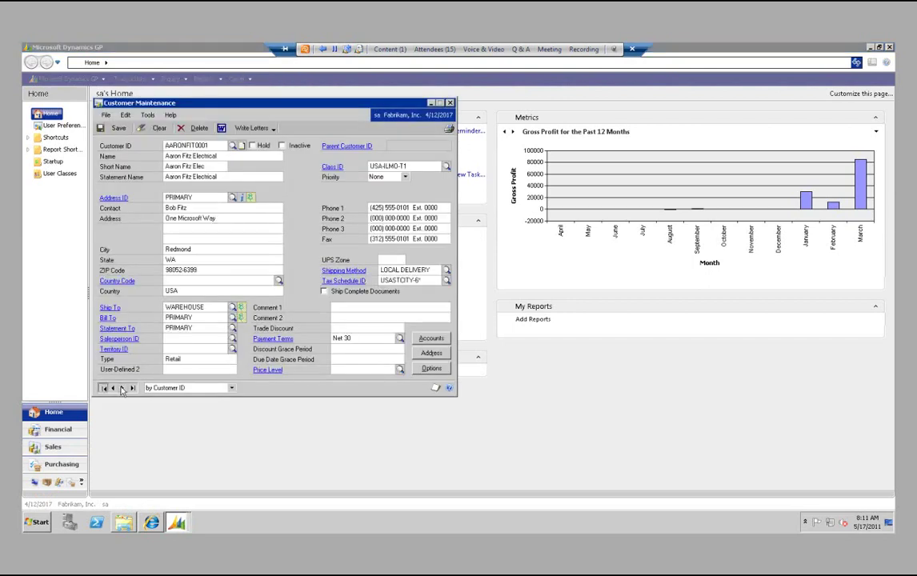
pyautogui.click(122, 388)
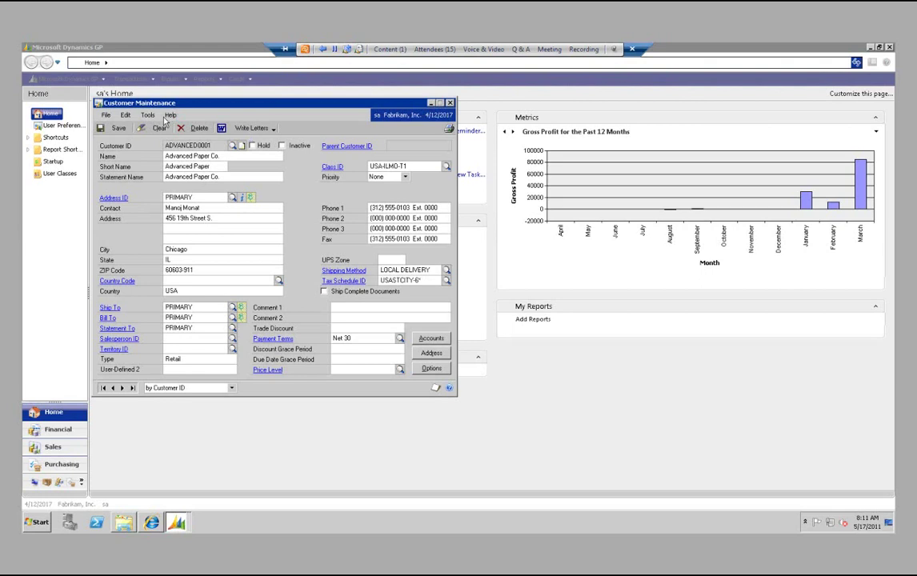
# Review the invoice format settings of Advanced Paper Co.'s PRIMARY bill-to address, then close the format and address windows
pyautogui.click(110, 318)
pyautogui.click(185, 164)
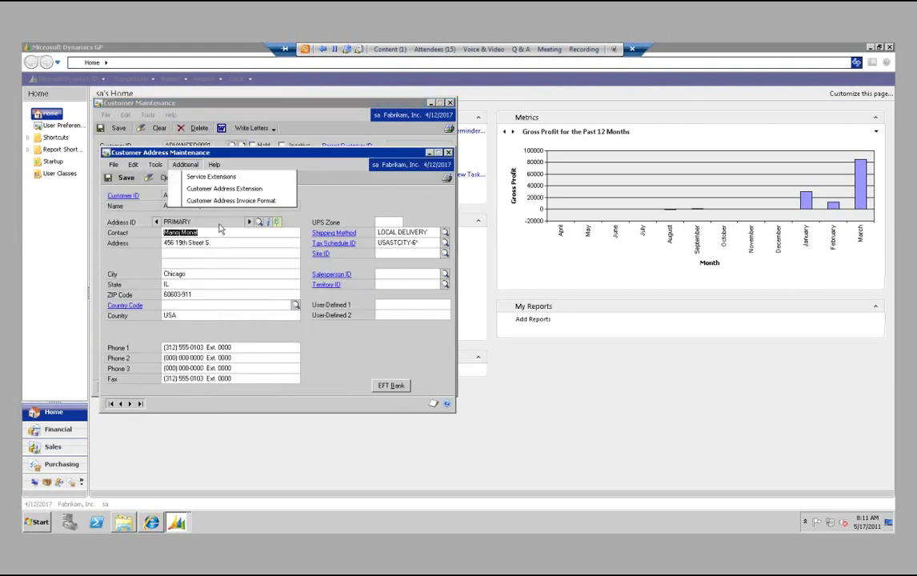
pyautogui.click(226, 201)
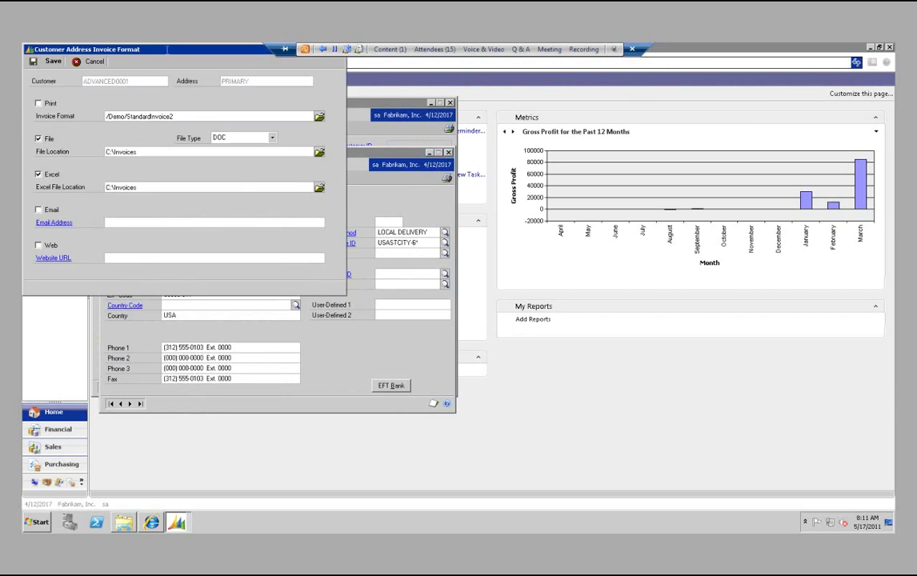
pyautogui.moveTo(179, 54); pyautogui.dragTo(281, 130)
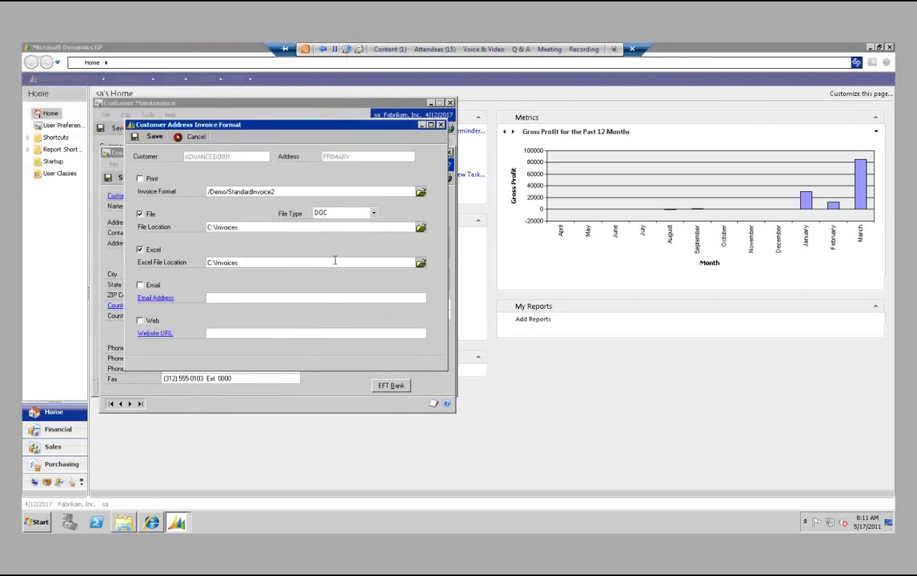
pyautogui.click(440, 125)
pyautogui.click(462, 315)
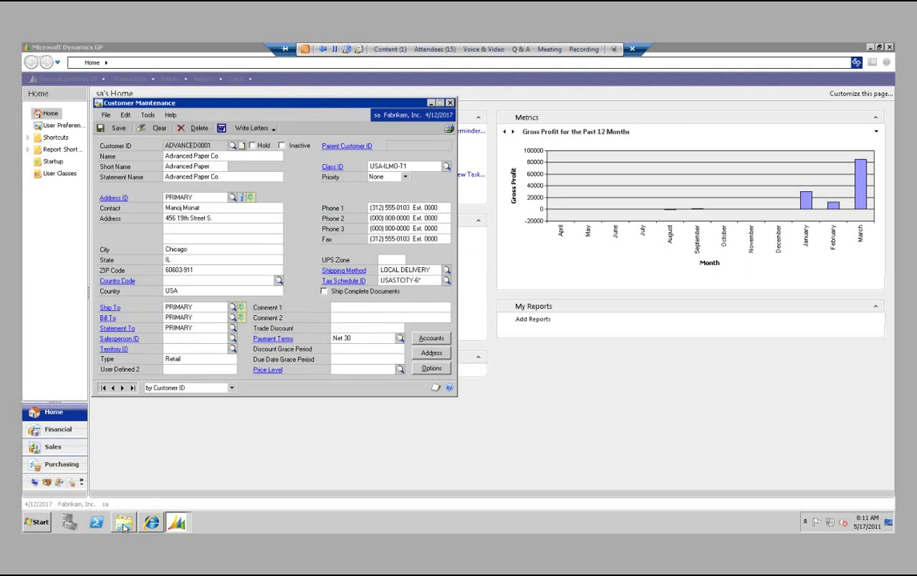
# Switch to the Invoices folder, open the Aaron Fitz Electrical PDF invoice, review the page, and close it
pyautogui.hotkey('alt', 'Tab')
pyautogui.doubleClick(164, 112)
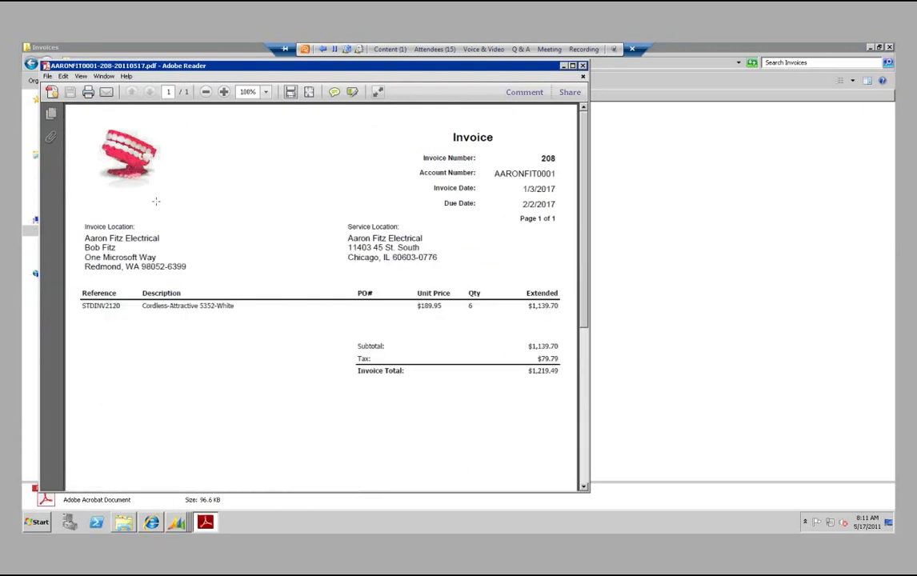
pyautogui.scroll(-3, 315, 312)
pyautogui.scroll(3, 314, 312)
pyautogui.hotkey('alt', 'F4')
# Open the Excel version of the Aaron Fitz Electrical invoice to review its layout, then close it
pyautogui.click(165, 124)
pyautogui.doubleClick(165, 124)
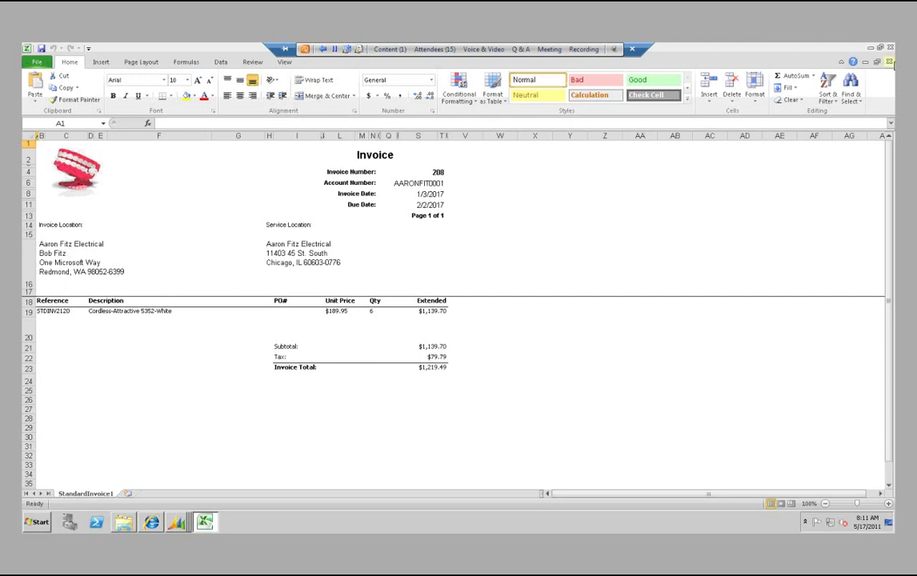
pyautogui.click(890, 62)
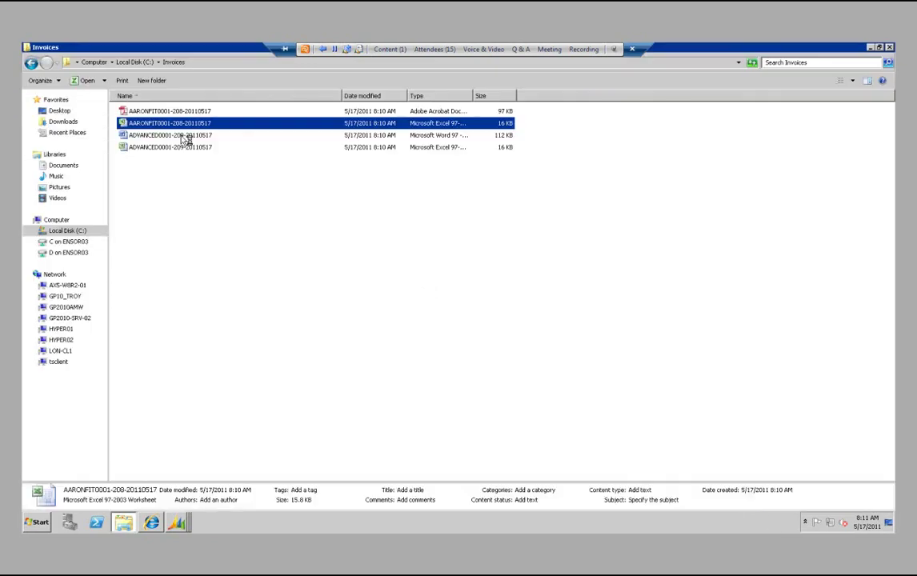
# Review the Advanced Paper Co. invoice in its Word and Excel versions, closing each file and the Invoices folder
pyautogui.doubleClick(184, 133)
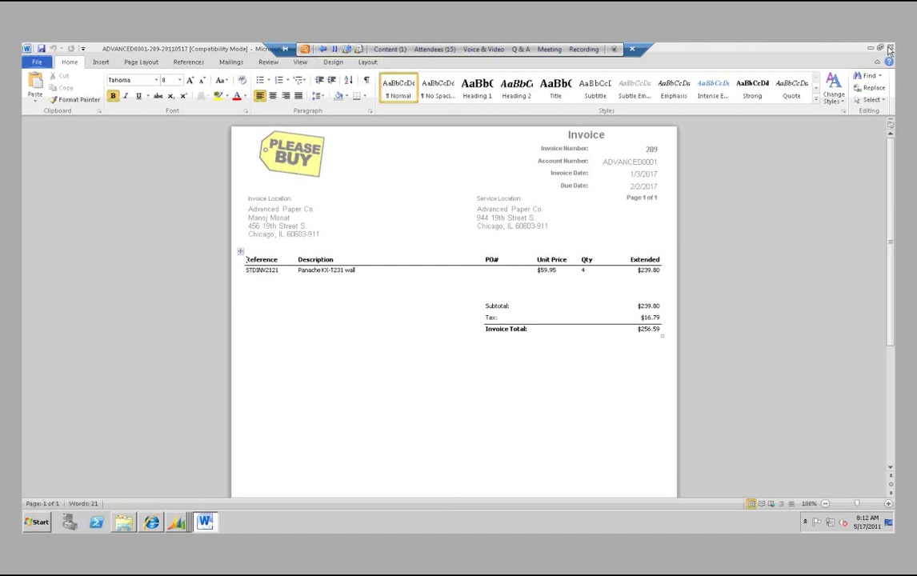
pyautogui.hotkey('alt', 'F4')
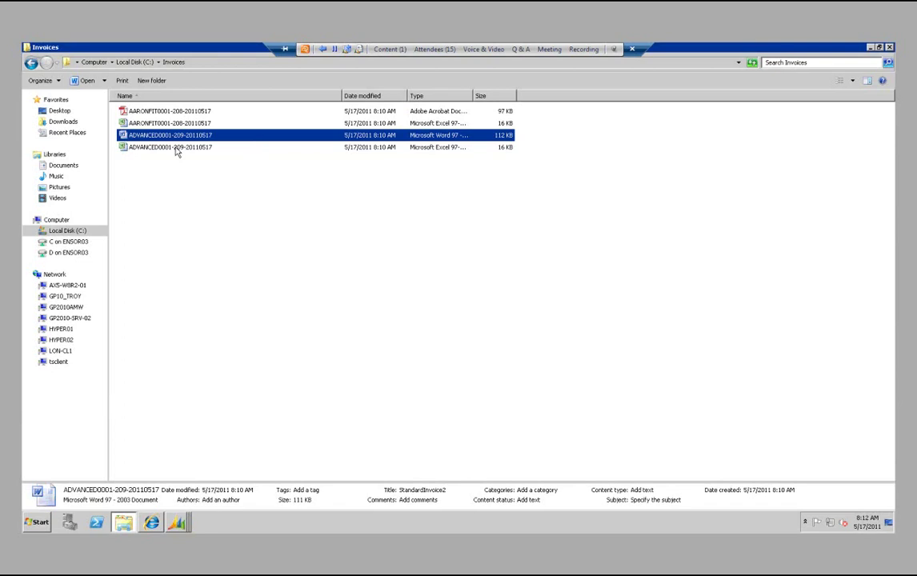
pyautogui.click(177, 151)
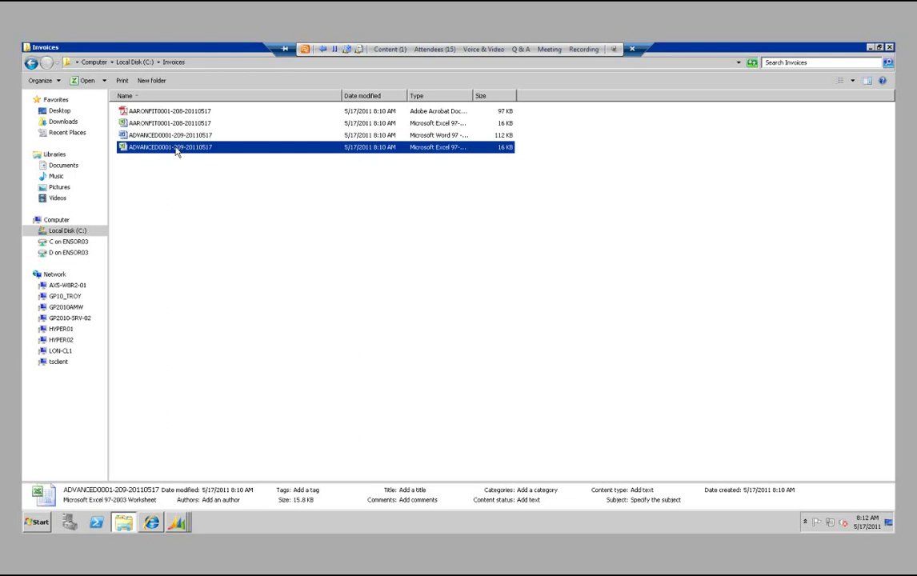
pyautogui.doubleClick(175, 147)
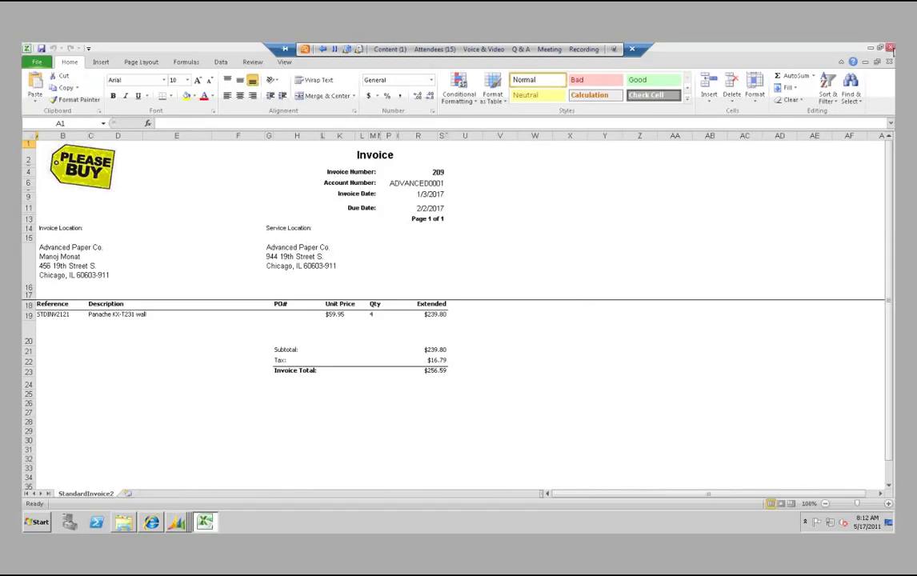
pyautogui.click(890, 48)
pyautogui.click(891, 48)
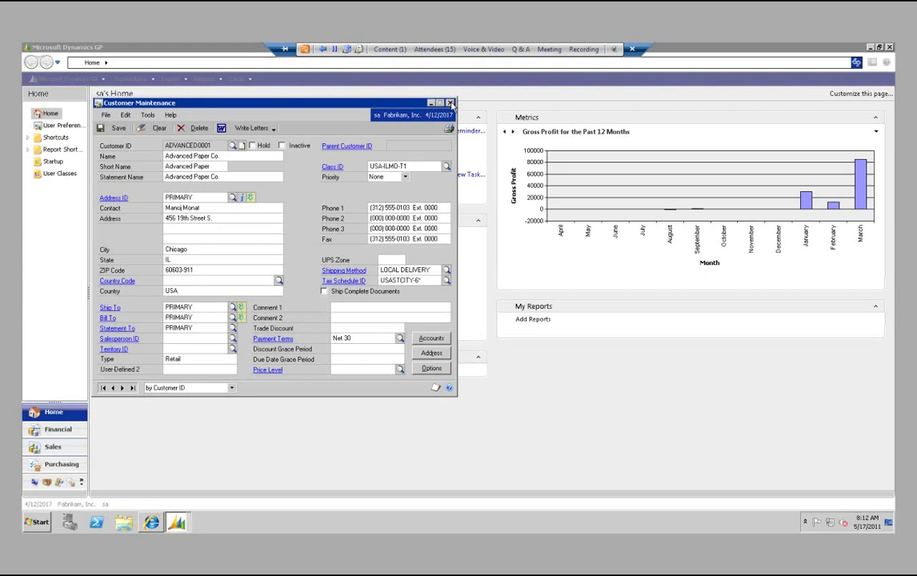
# Close the Customer Maintenance window and the cleared Invoice Distribution window
pyautogui.click(177, 522)
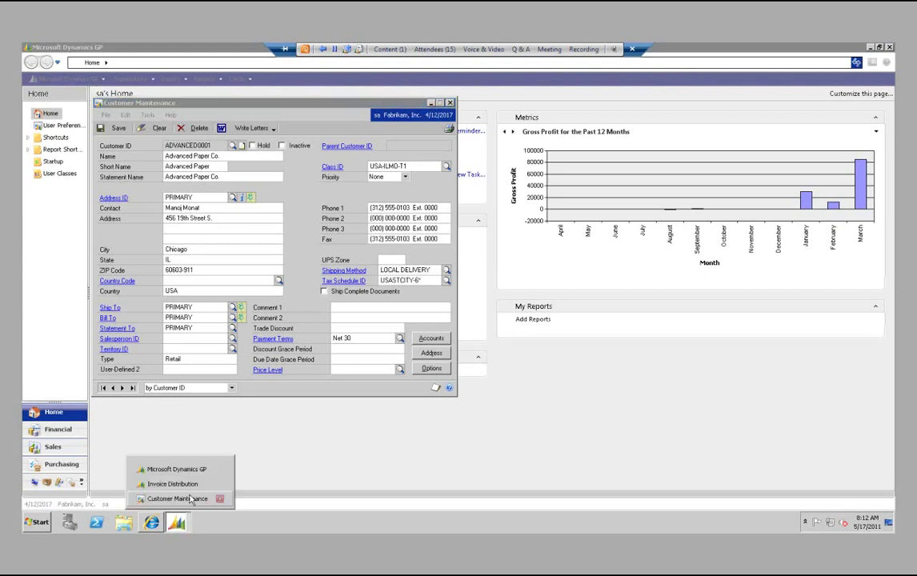
pyautogui.click(186, 502)
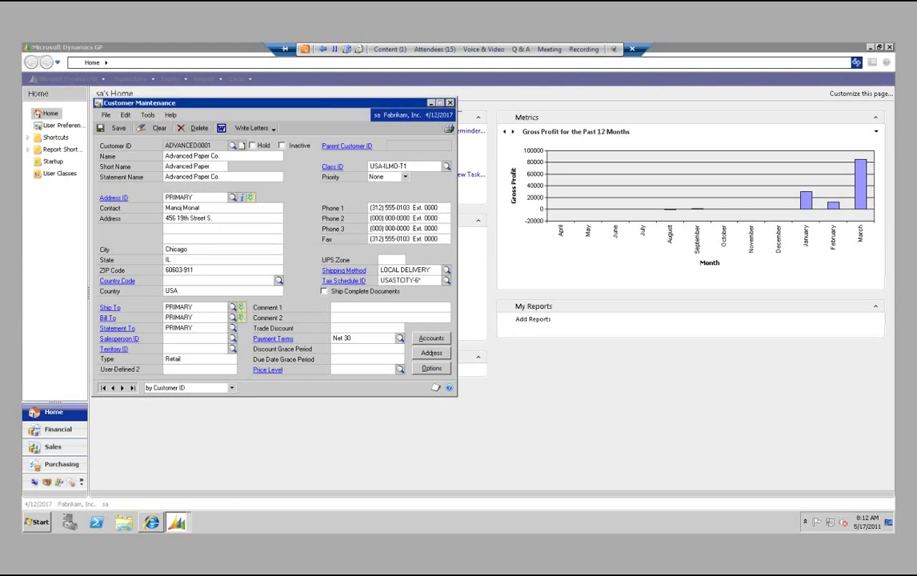
pyautogui.click(450, 103)
pyautogui.click(177, 522)
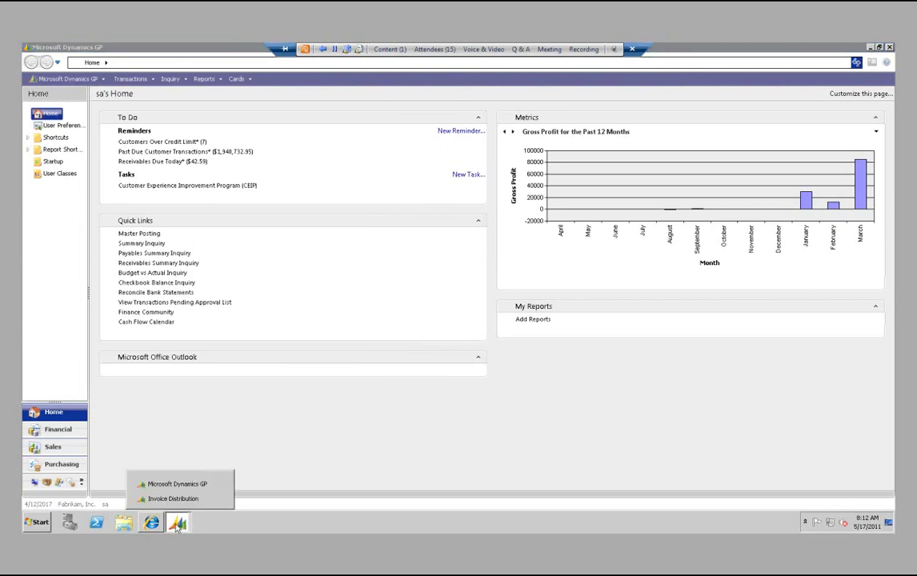
pyautogui.click(173, 499)
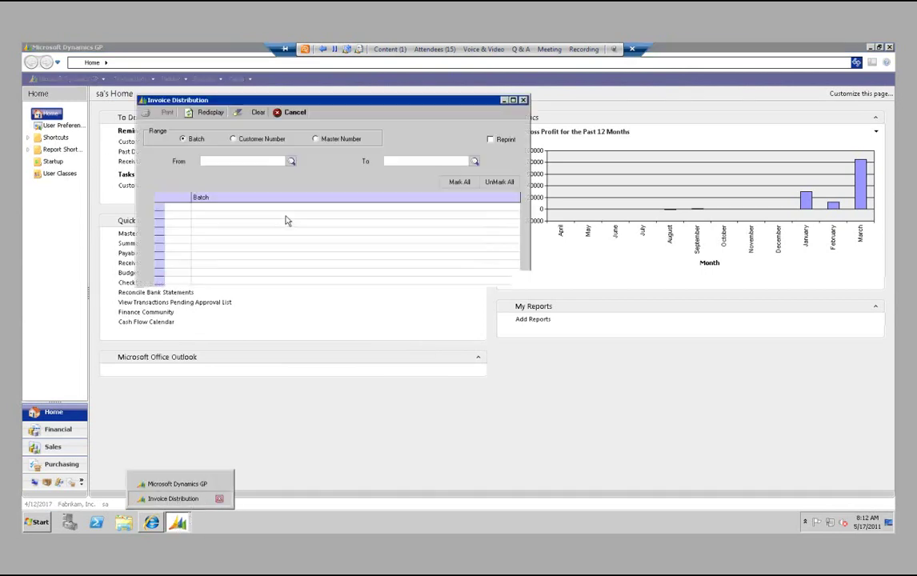
pyautogui.click(524, 100)
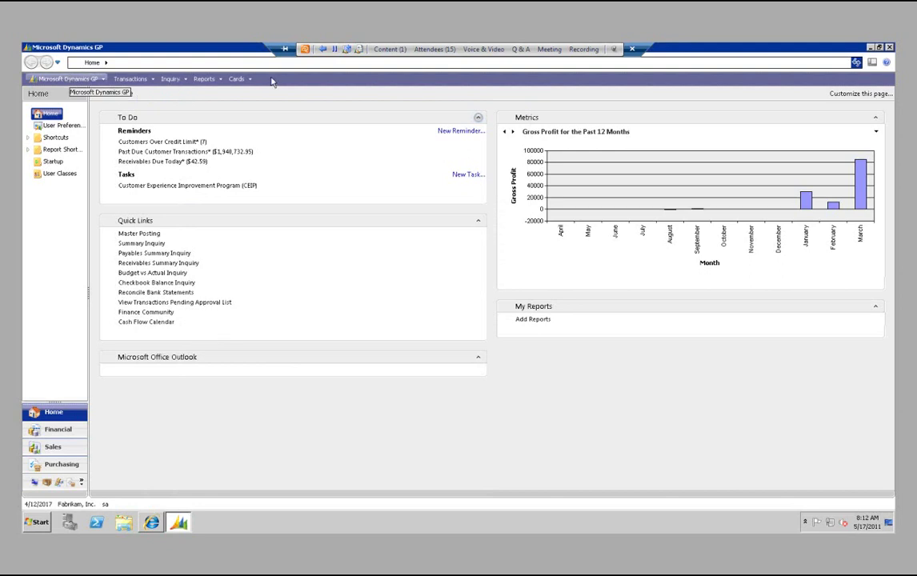
# Reopen the Invoice Distribution window from the sales transactions
pyautogui.click(128, 79)
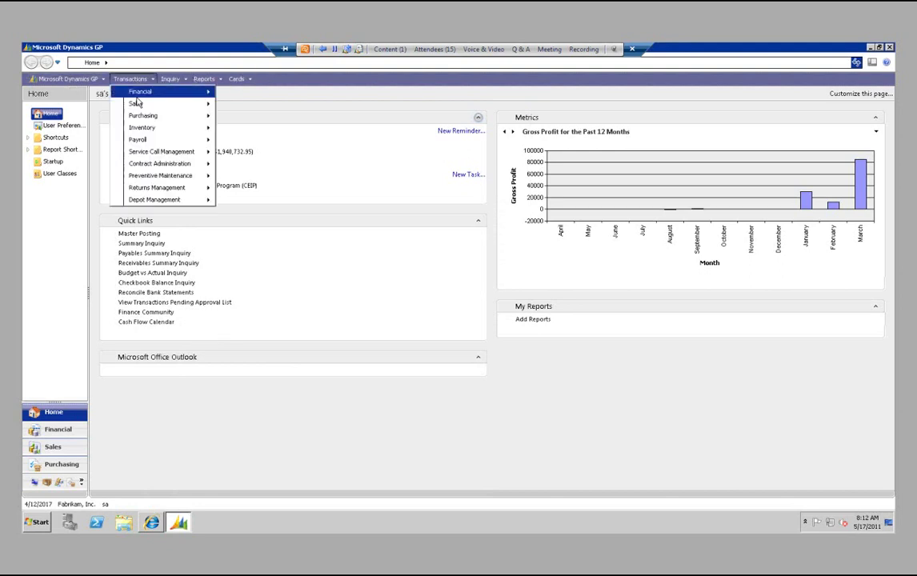
pyautogui.click(122, 79)
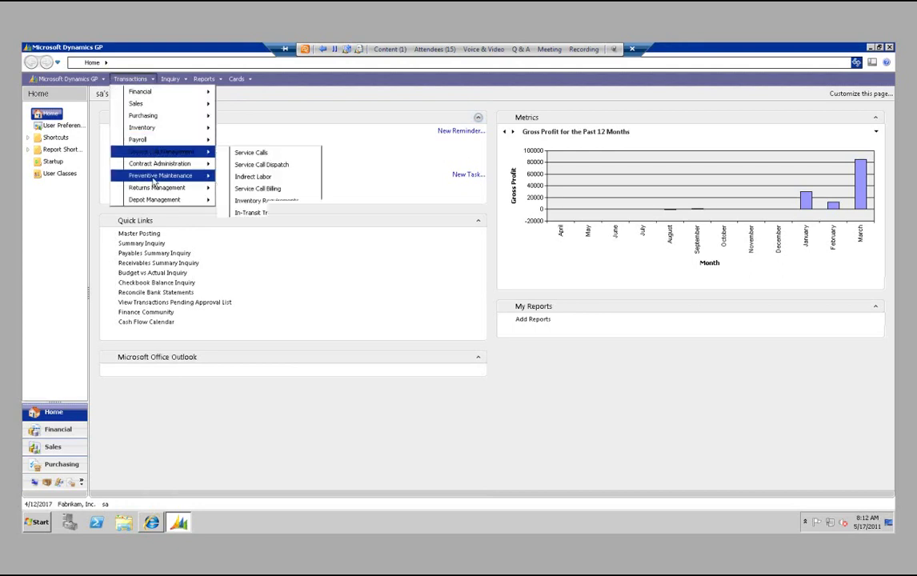
pyautogui.moveTo(164, 103)
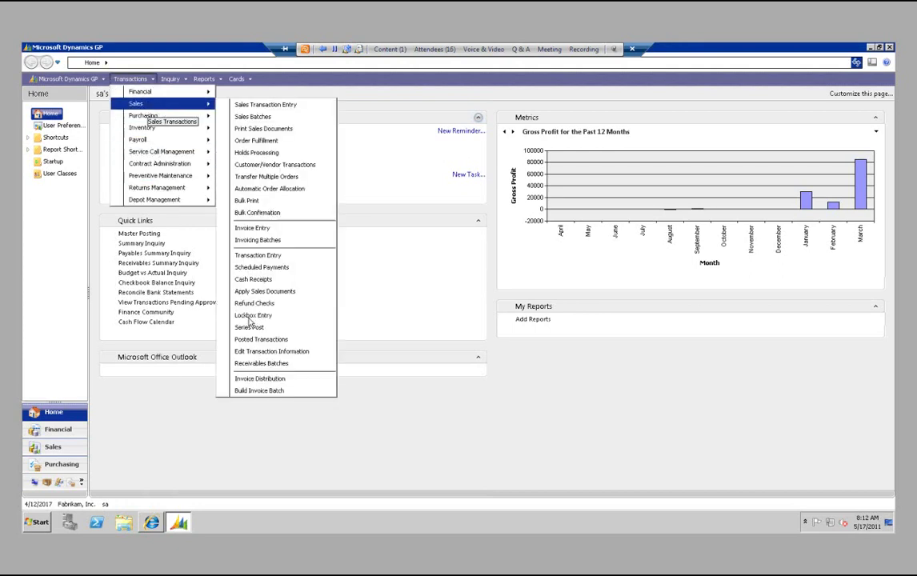
pyautogui.click(264, 377)
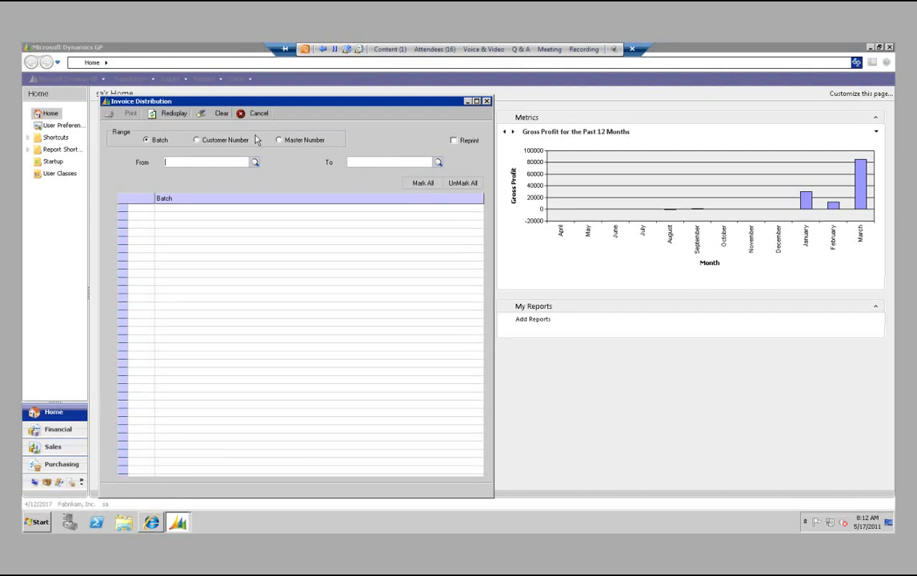
# List reprintable invoices by customer number for Aaron Fitz Electrical only, and expand batch TEST to the customer's master number
pyautogui.click(207, 141)
pyautogui.click(255, 161)
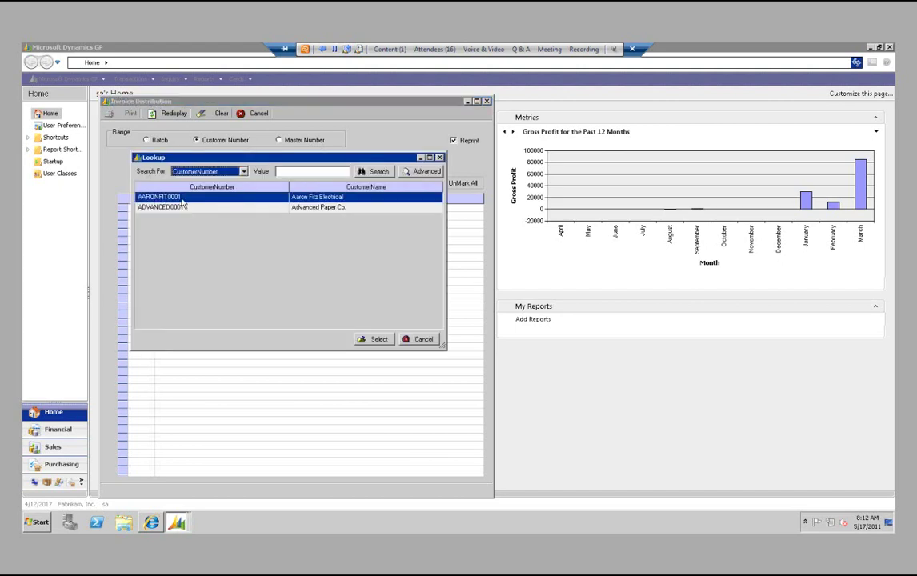
pyautogui.doubleClick(169, 196)
pyautogui.click(170, 113)
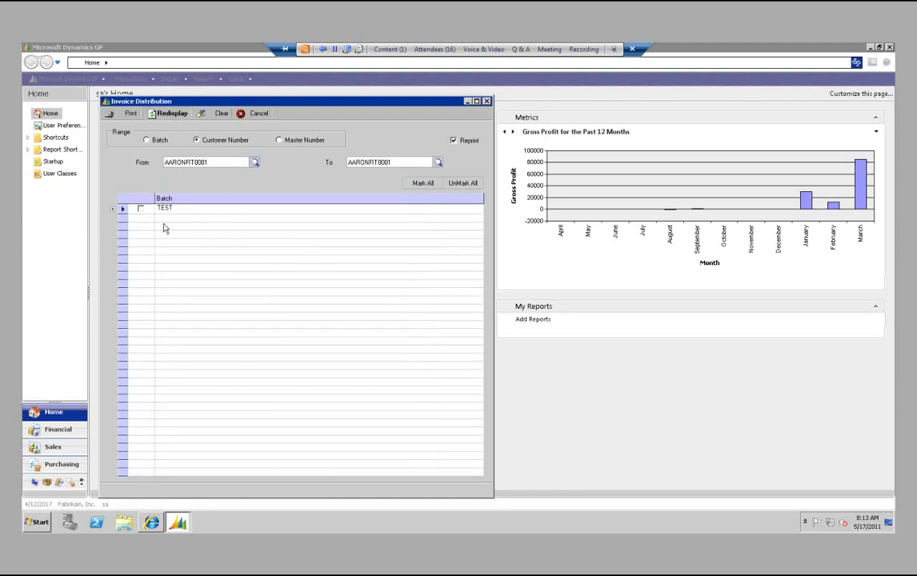
pyautogui.click(122, 208)
pyautogui.click(123, 233)
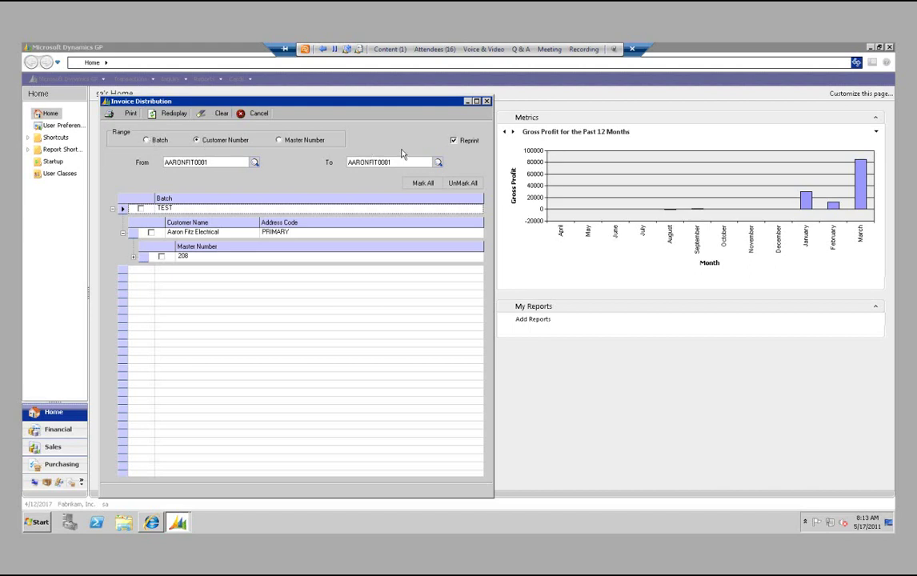
# Close Invoice Distribution and take the remote desktop session out of full-screen view
pyautogui.click(486, 102)
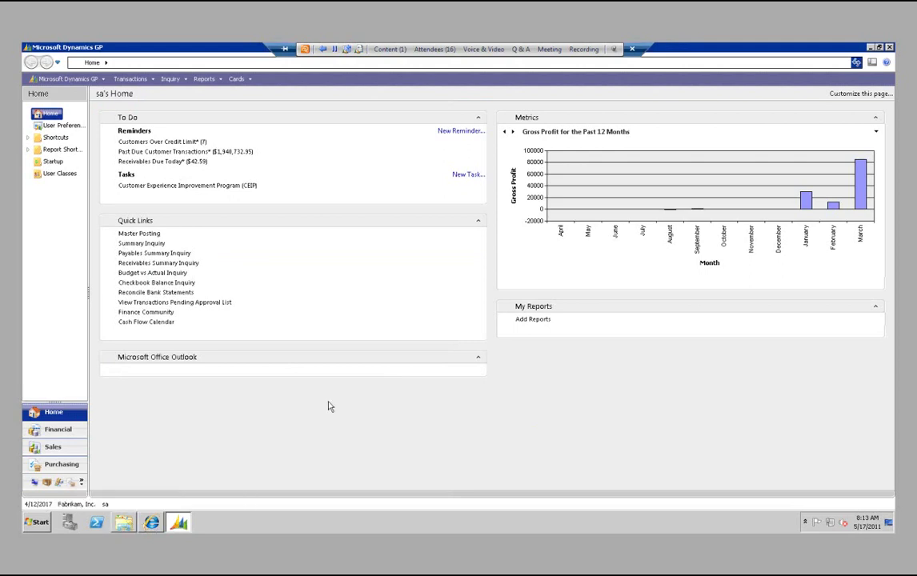
pyautogui.click(628, 50)
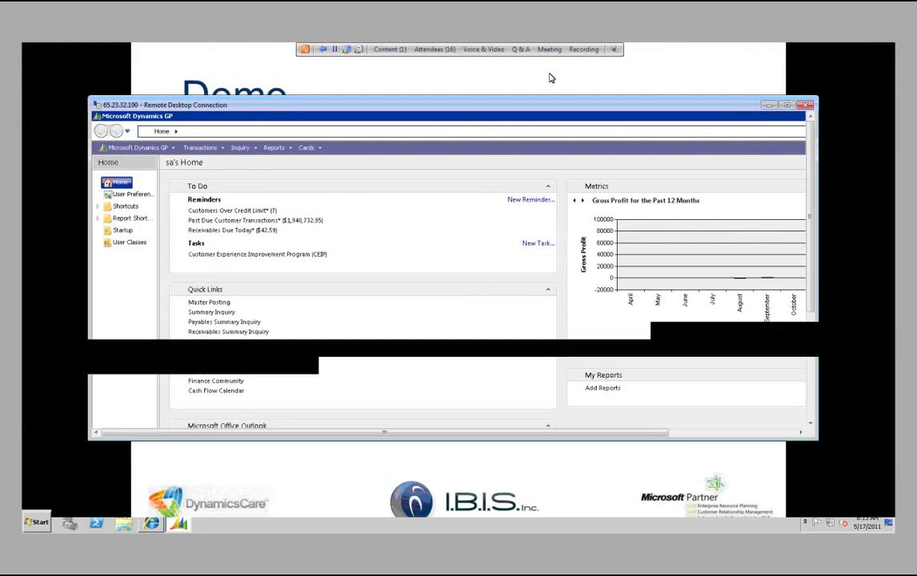